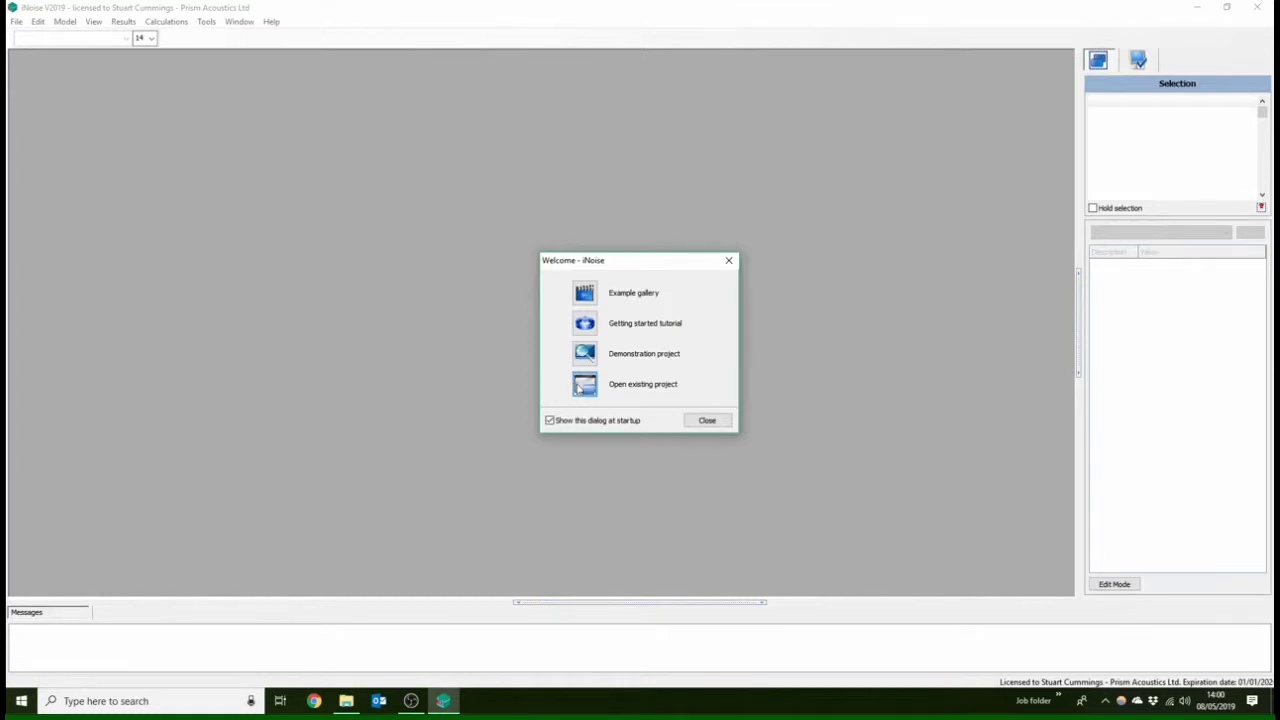
Choose Open existing project on the Welcome dialog to list the existing iNoise projects
{"action": "left_click", "coordinate": [579, 387]}
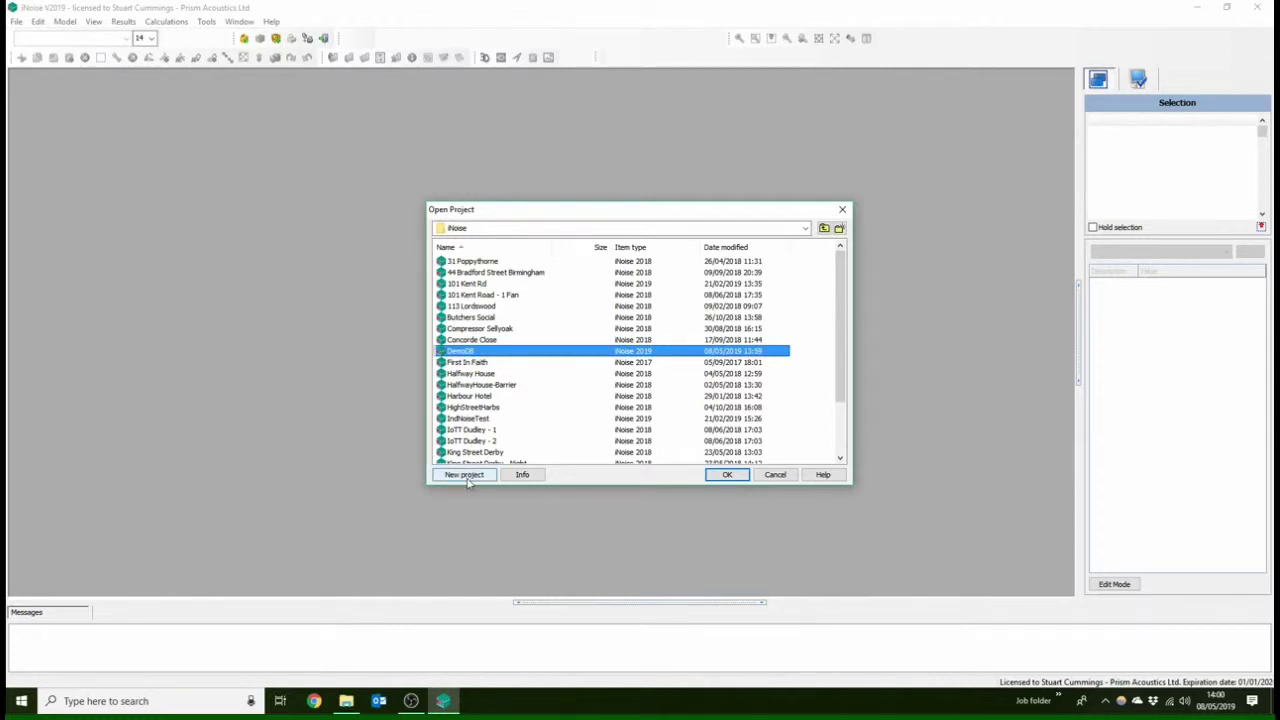
Create a new project folder named Tutorials with the description Online Tutorials
{"action": "left_click", "coordinate": [465, 475]}
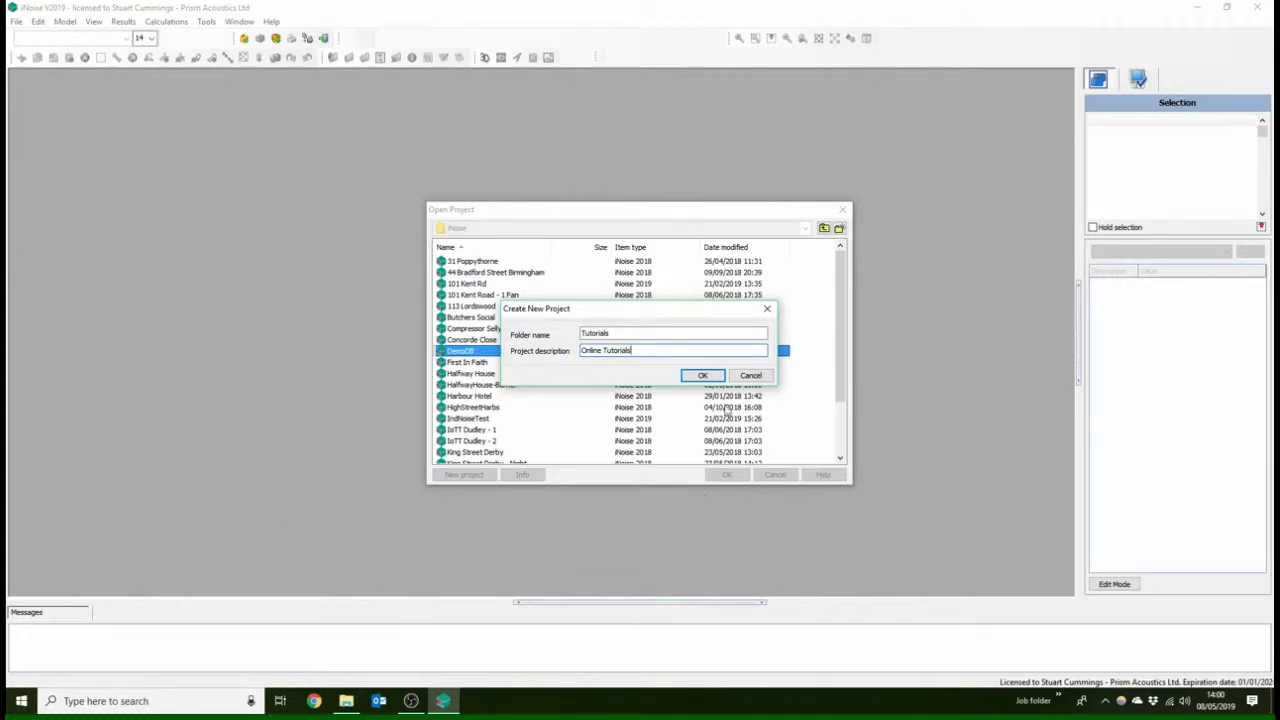
{"action": "left_click", "coordinate": [700, 376]}
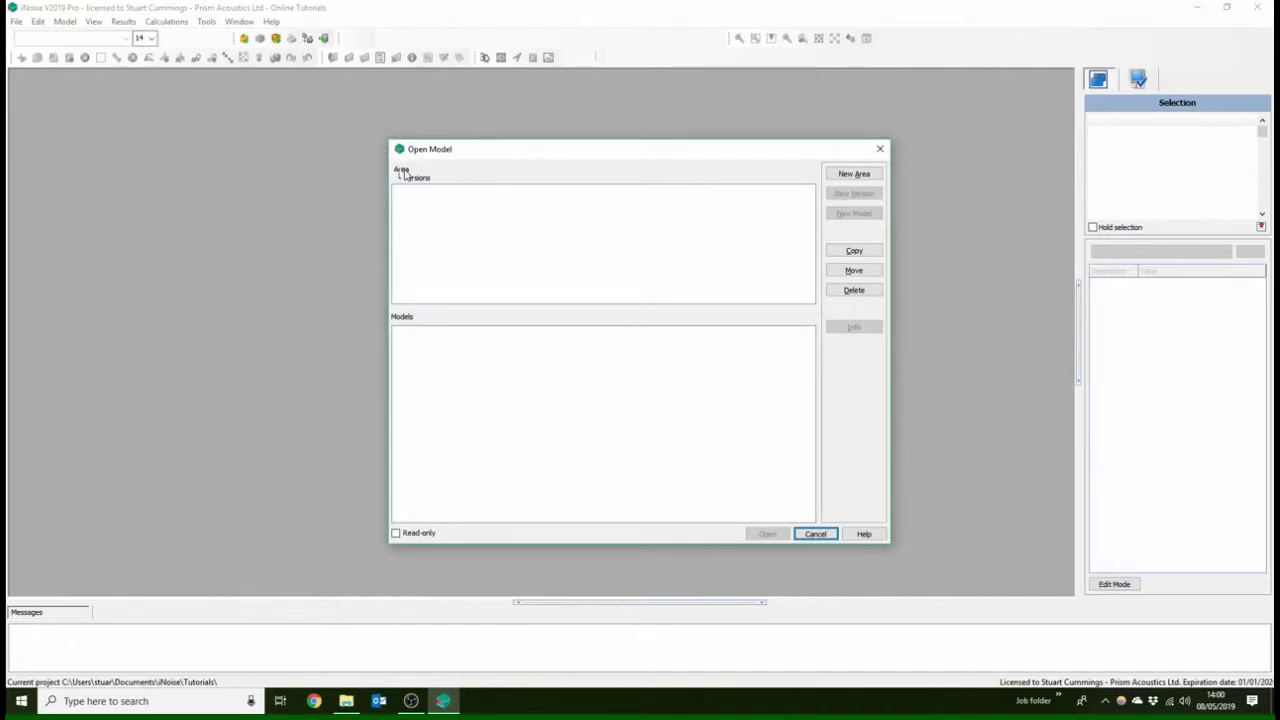
Add a new area named Area to the project
{"action": "left_click", "coordinate": [842, 173]}
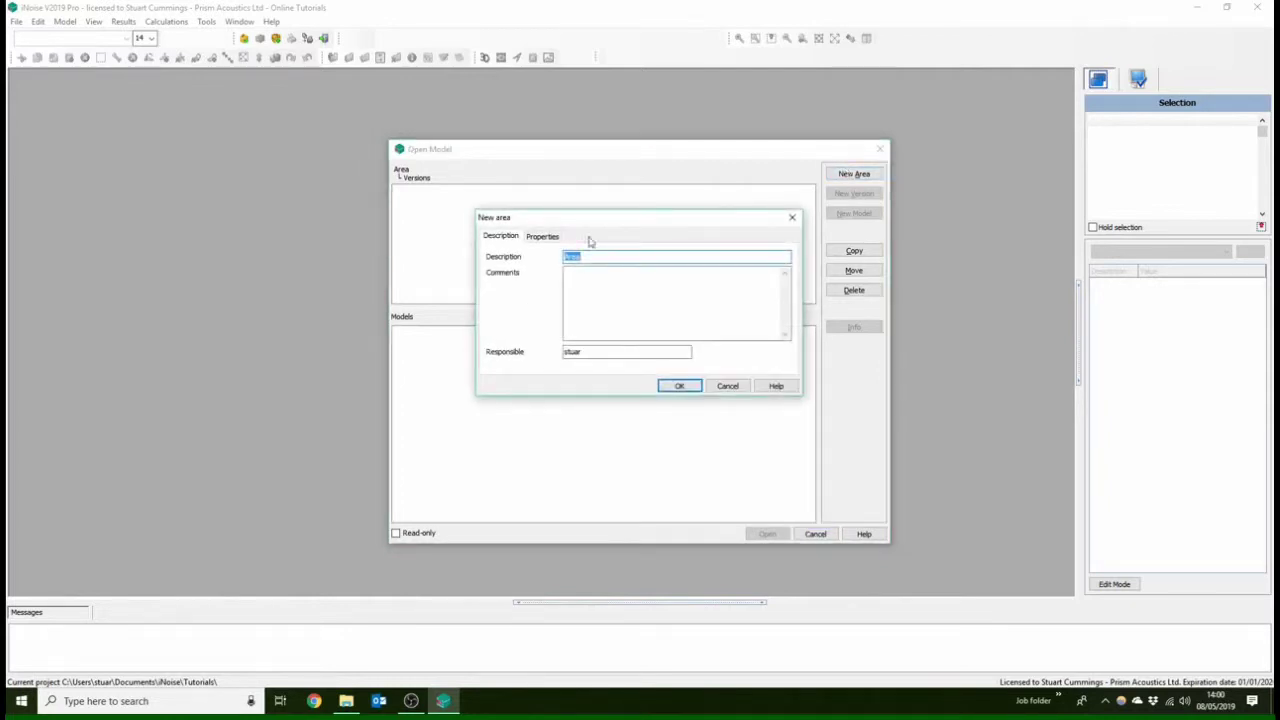
{"action": "left_click", "coordinate": [545, 242]}
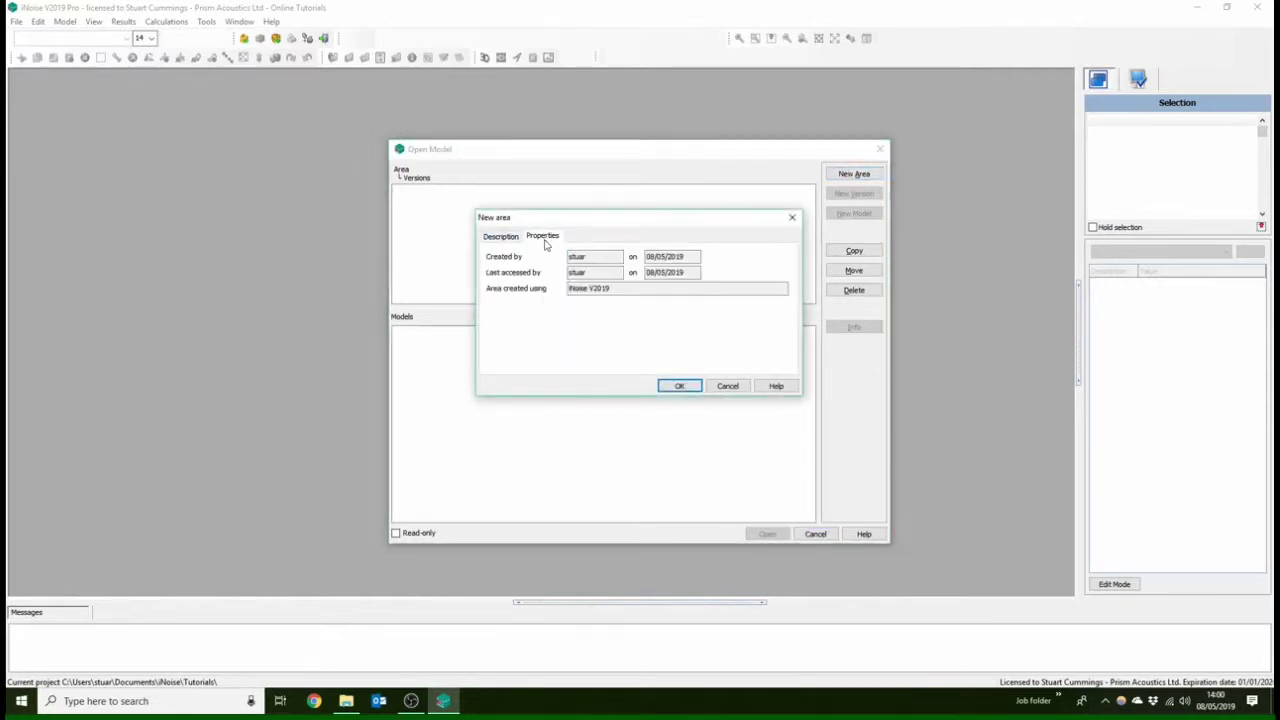
{"action": "left_click", "coordinate": [505, 236]}
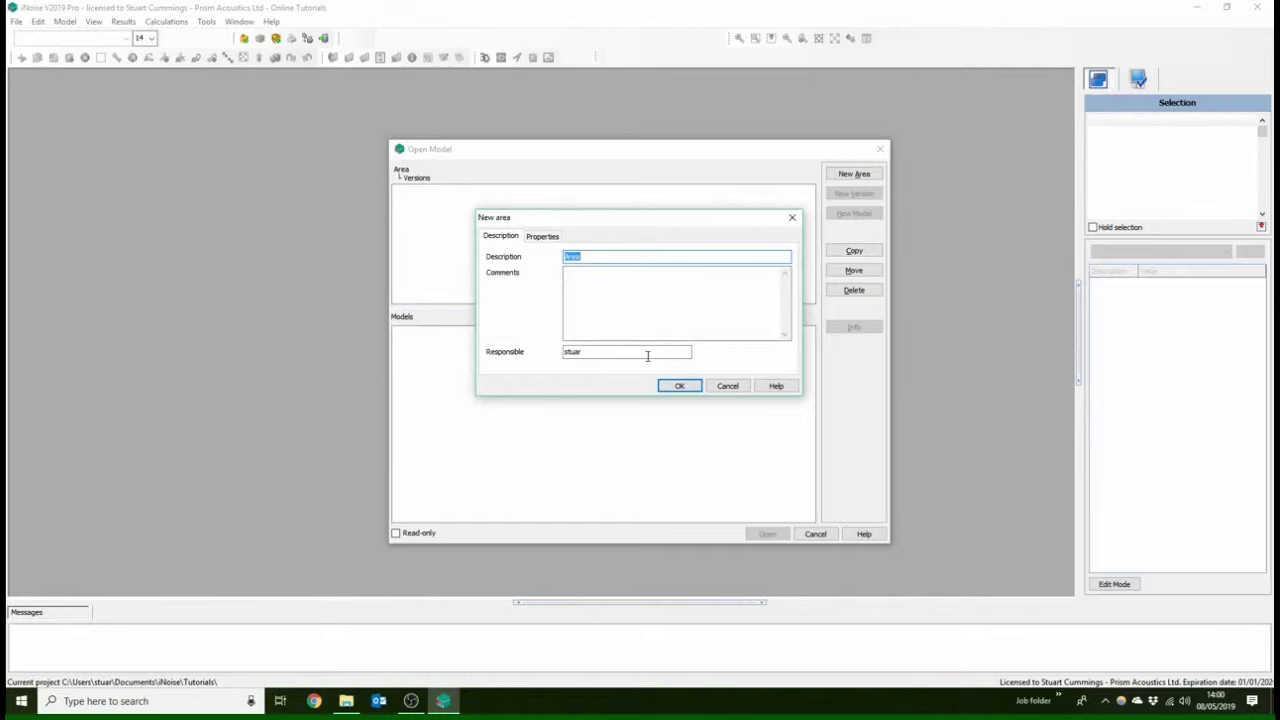
{"action": "left_click", "coordinate": [671, 389]}
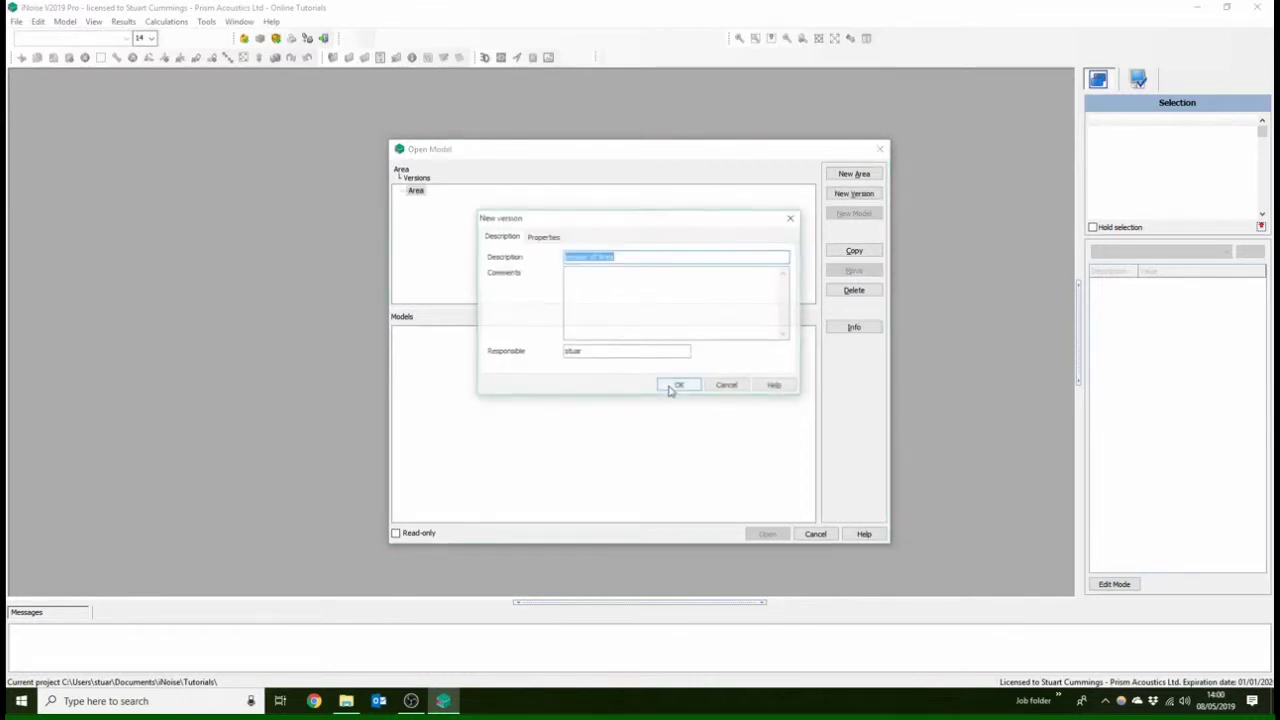
Add a version named 'version 1 of Area' to the area
{"action": "left_click", "coordinate": [592, 257]}
{"action": "type", "text": "1"}
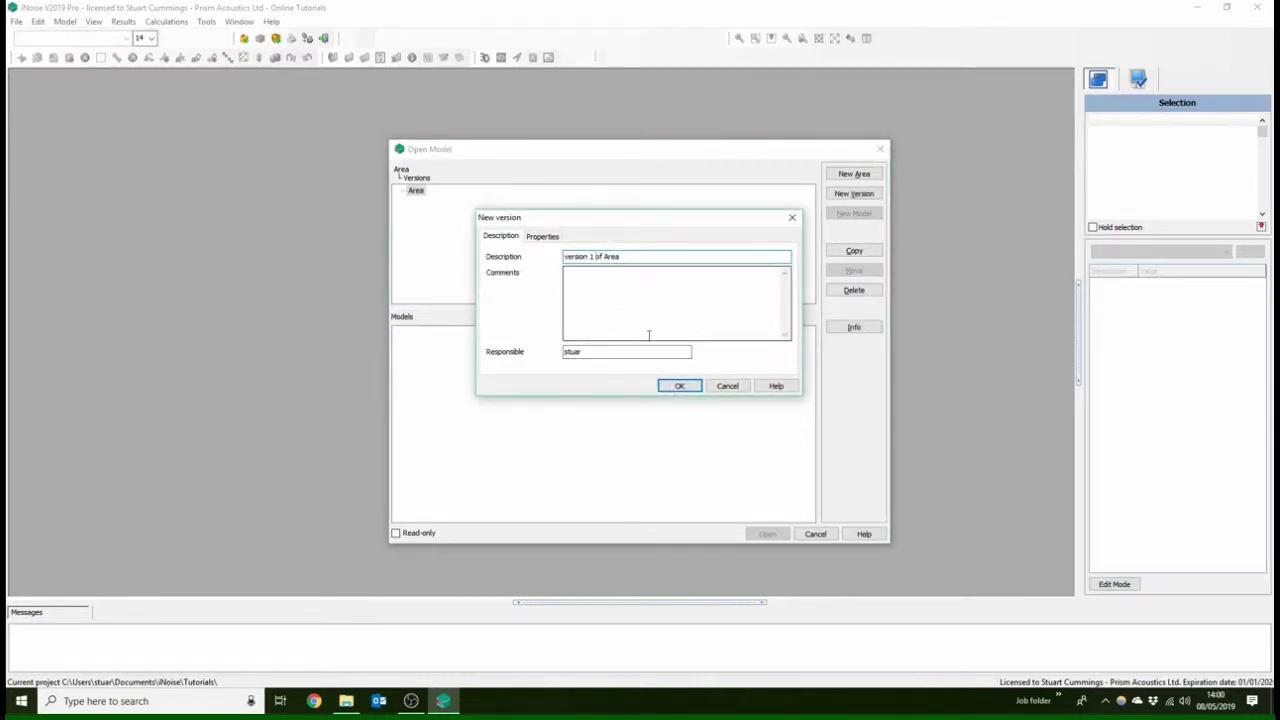
{"action": "left_click", "coordinate": [543, 237]}
{"action": "left_click", "coordinate": [505, 236]}
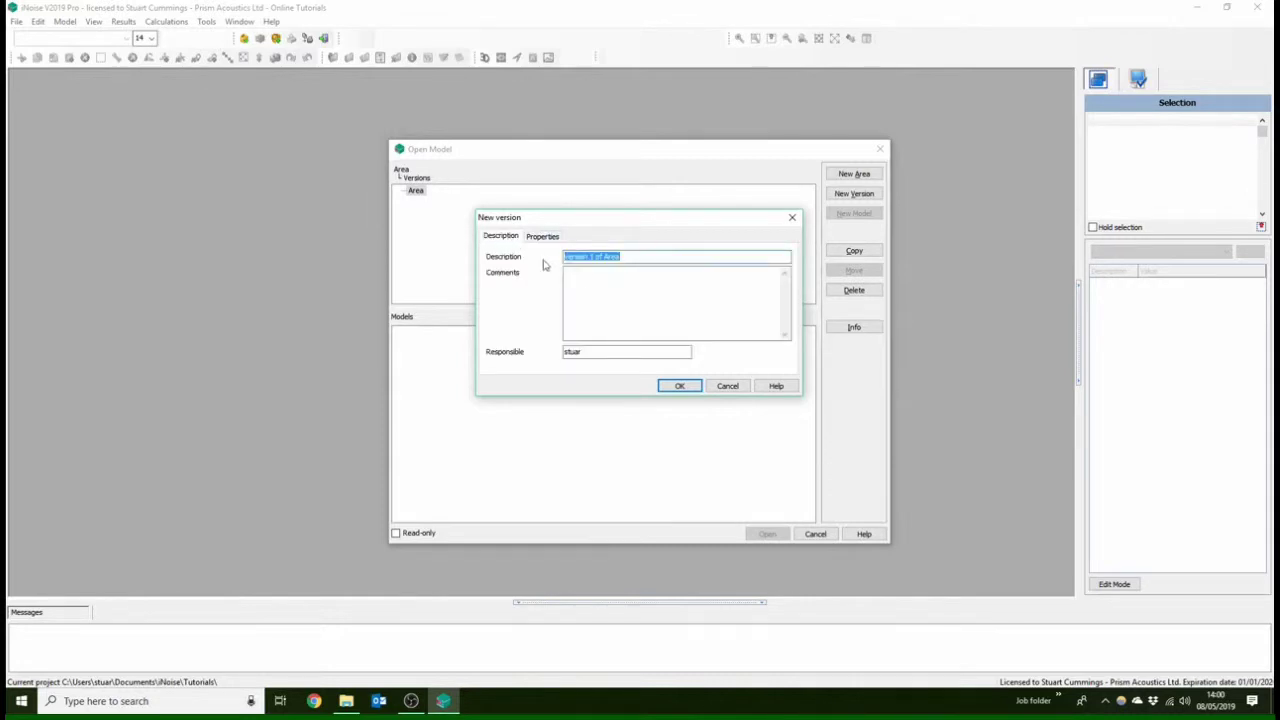
{"action": "left_click", "coordinate": [686, 387]}
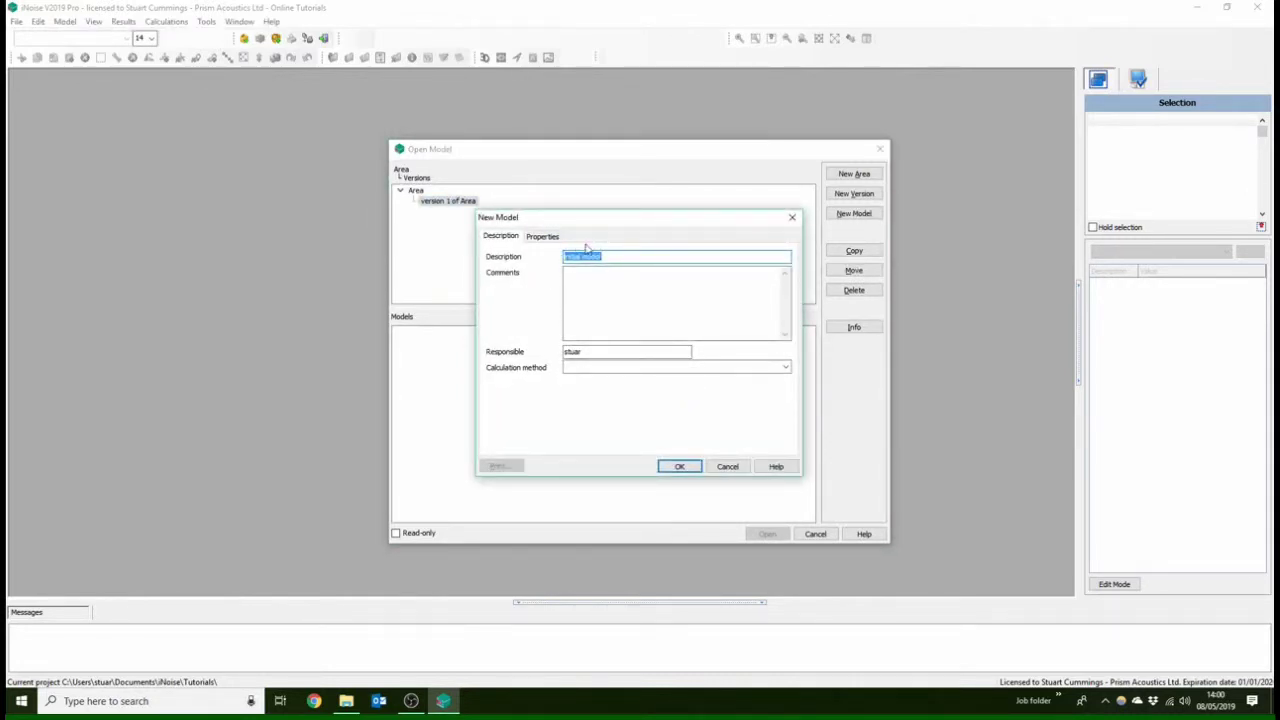
Set up the model 'initial model' with the Industrial noise ISO 9613.1/2 calculation method
{"action": "left_click", "coordinate": [544, 237]}
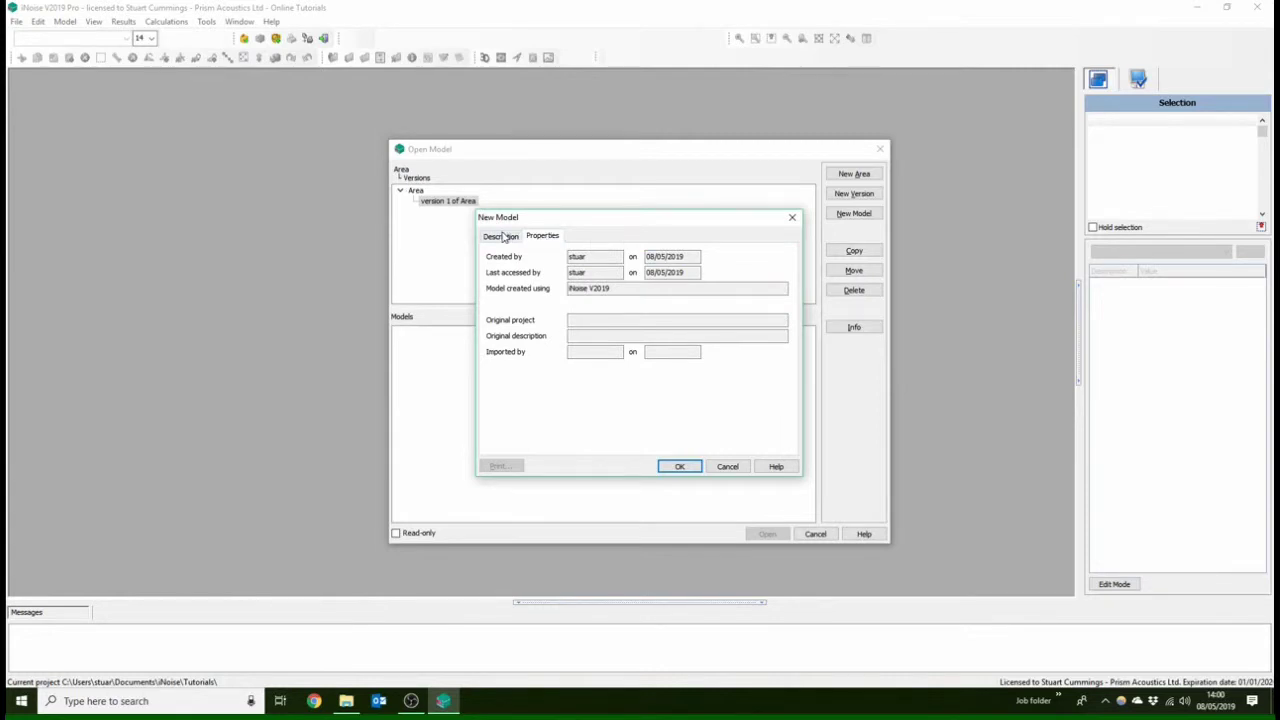
{"action": "left_click", "coordinate": [503, 236]}
{"action": "left_click", "coordinate": [606, 368]}
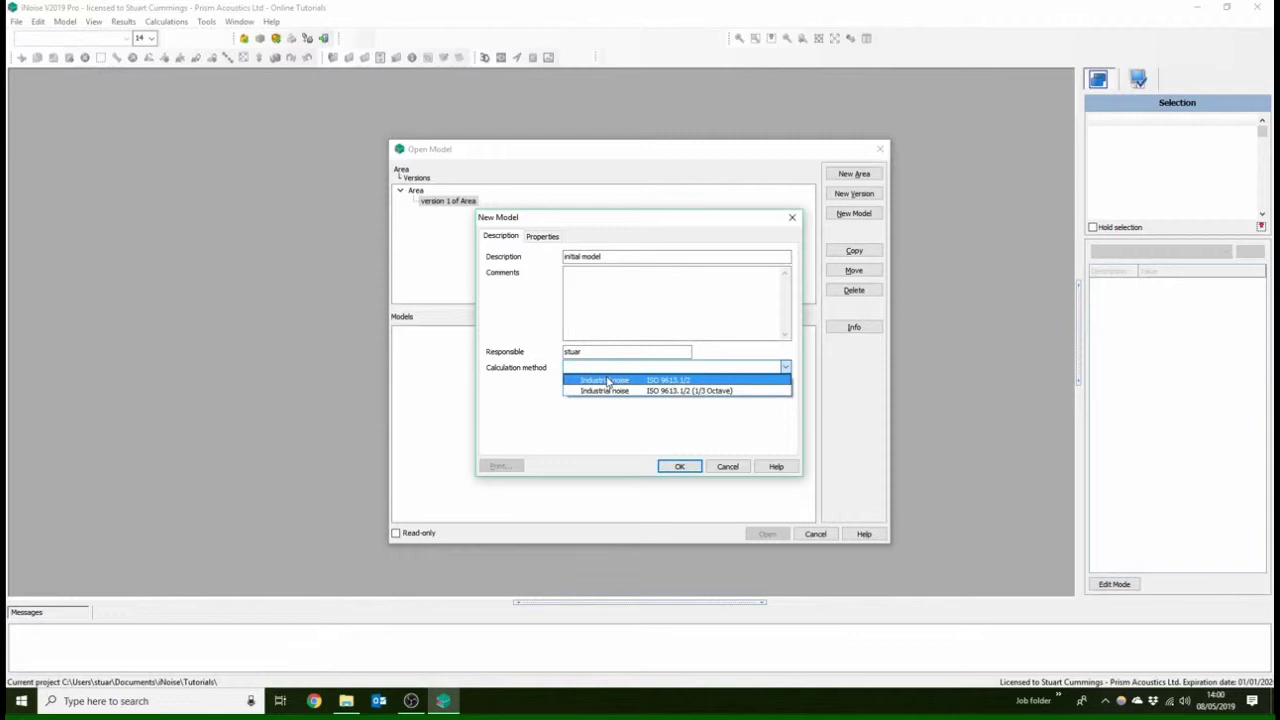
{"action": "left_click", "coordinate": [606, 380]}
Create and open 'initial model', keeping (main group) active and Lden as the period
{"action": "left_click", "coordinate": [677, 467]}
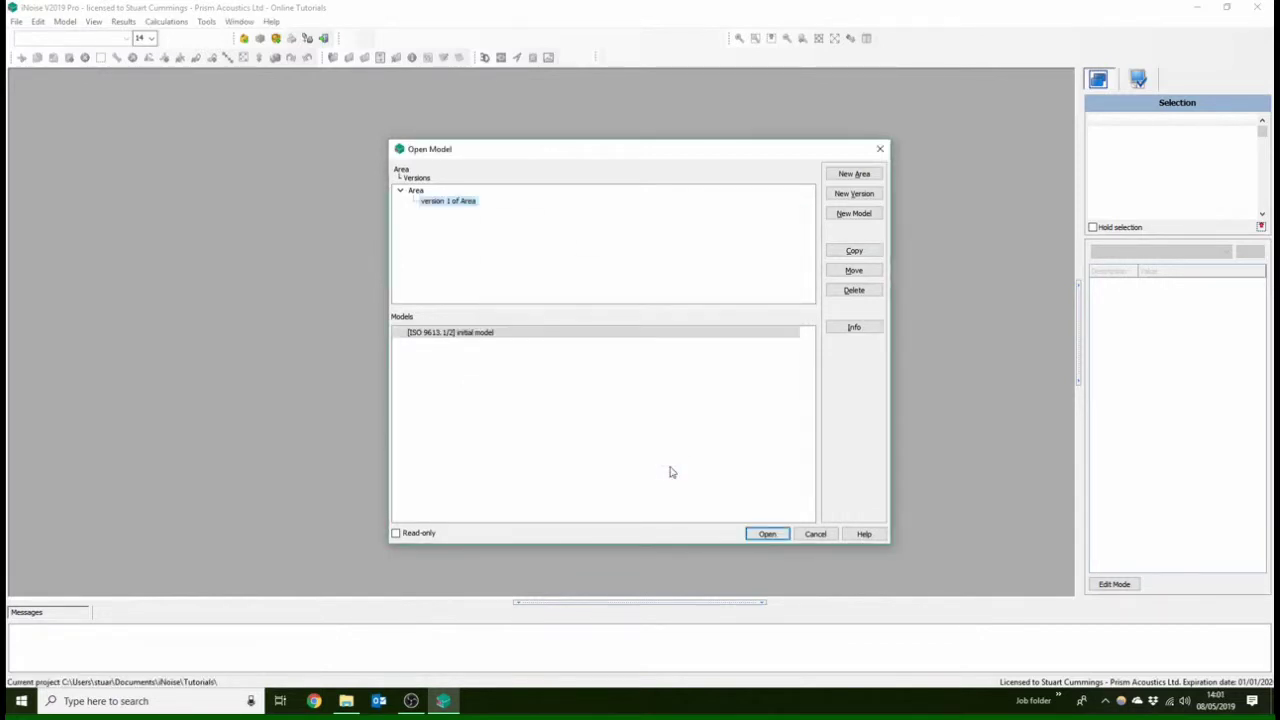
{"action": "left_click", "coordinate": [768, 534]}
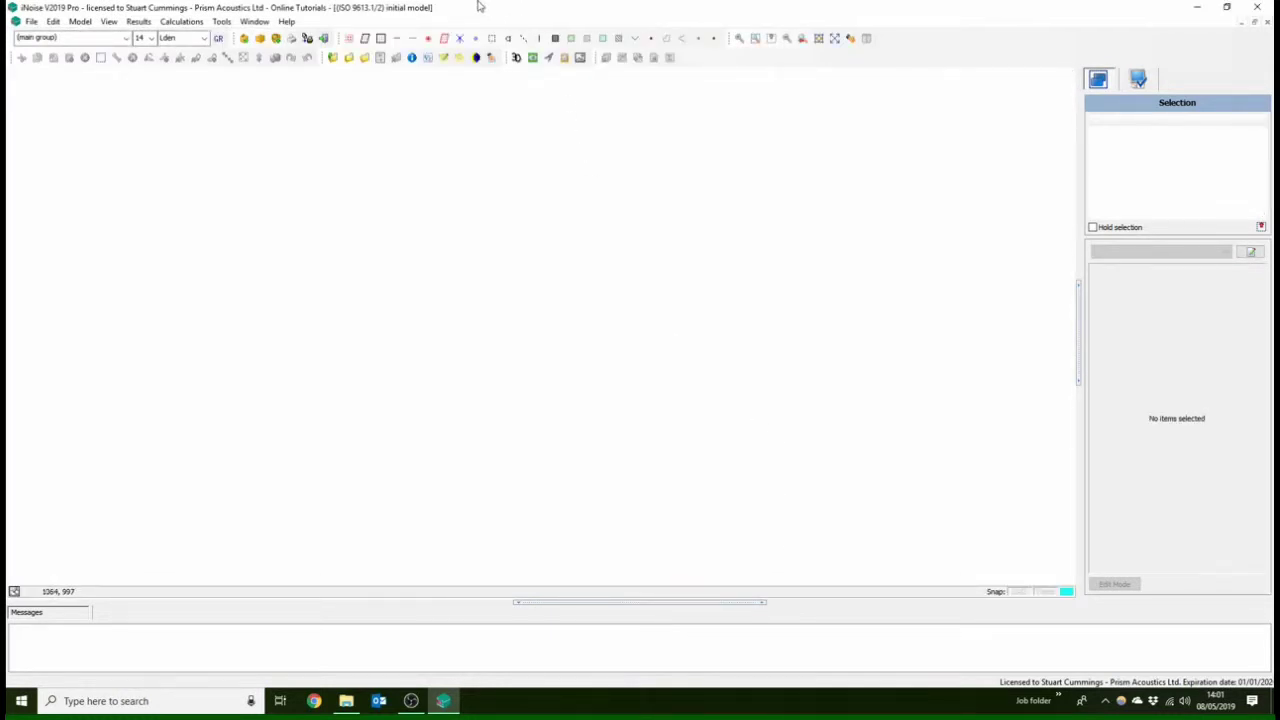
{"action": "left_click", "coordinate": [78, 40]}
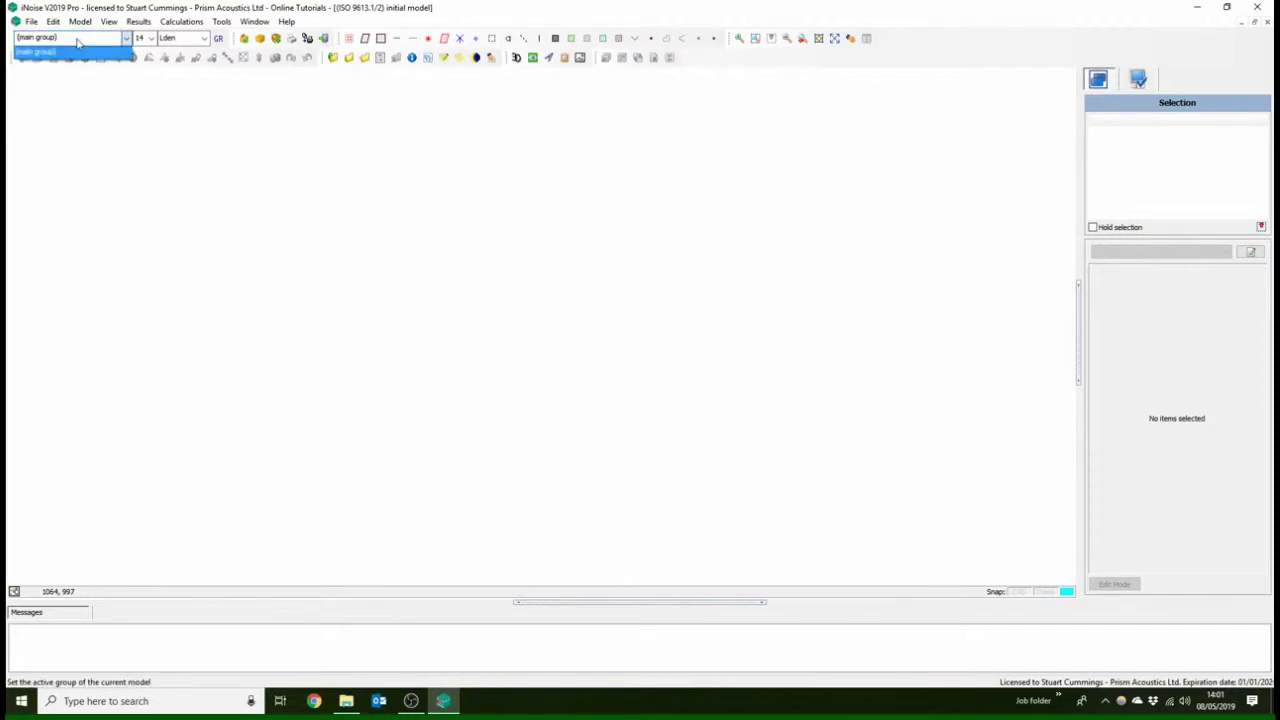
{"action": "left_click", "coordinate": [78, 42]}
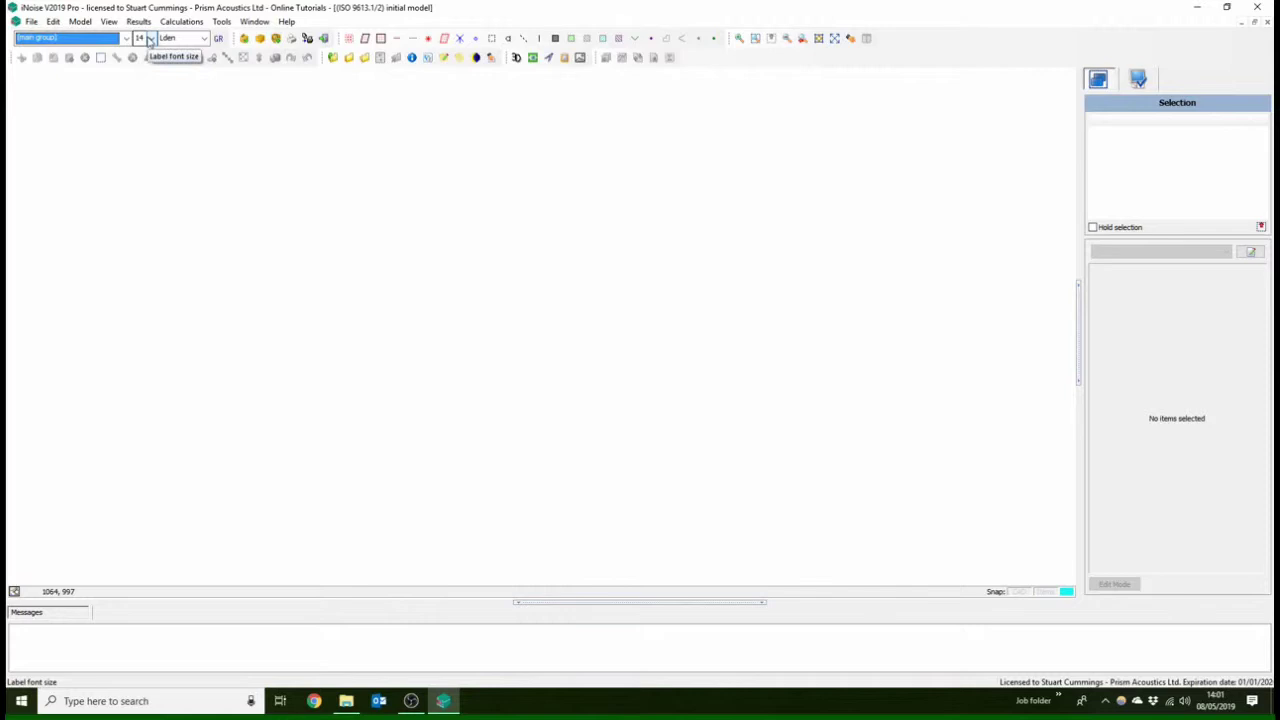
{"action": "left_click", "coordinate": [203, 40]}
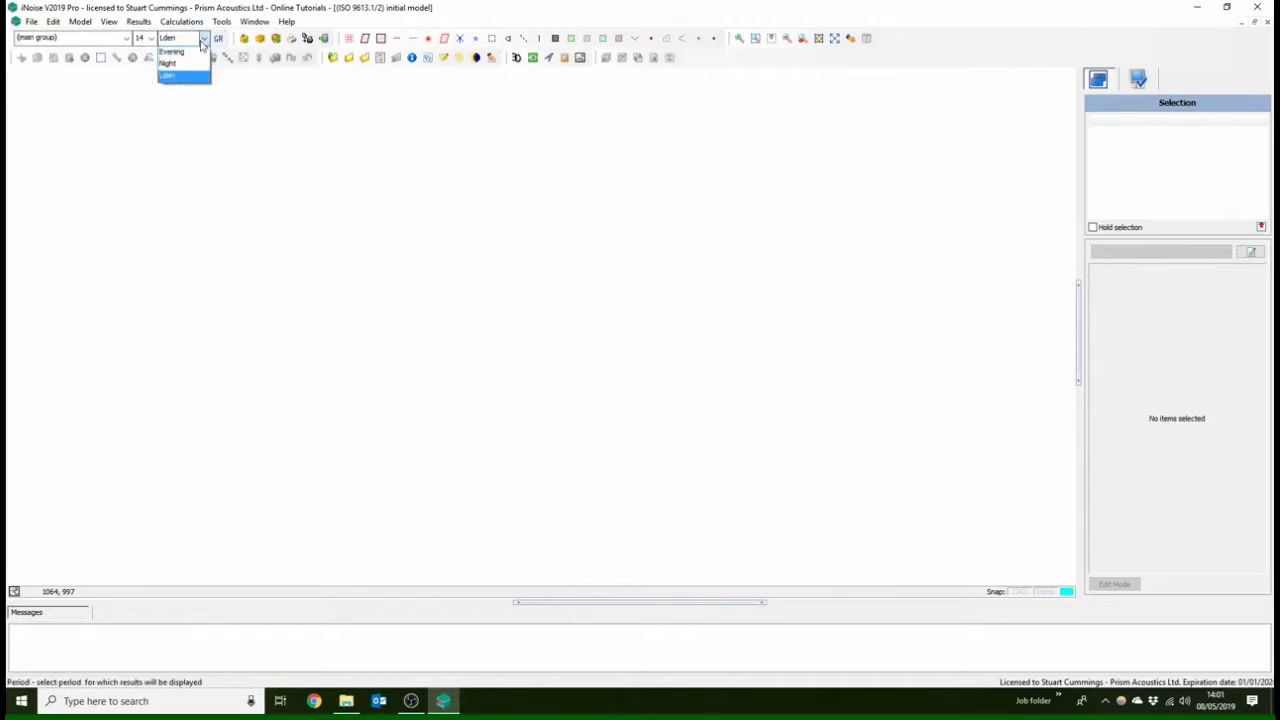
{"action": "left_click", "coordinate": [201, 44]}
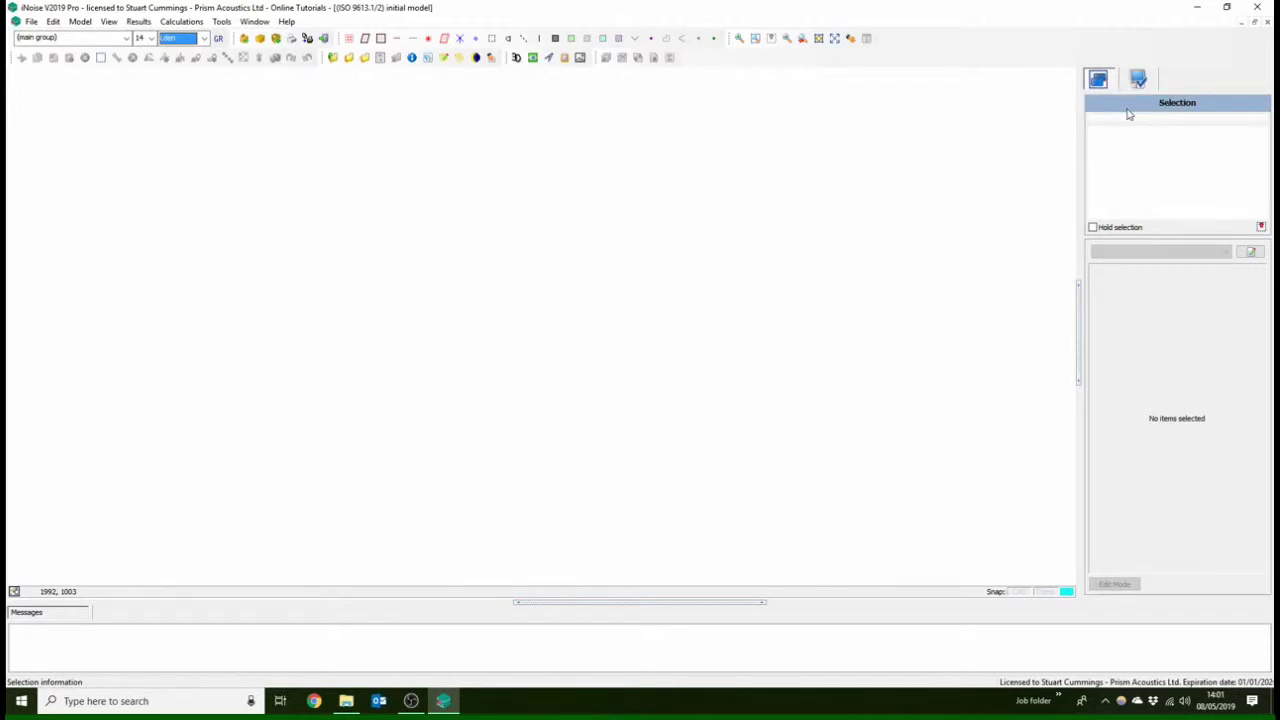
Place a receiver with Height A 1.50 m relative and facade calculation turned off
{"action": "left_click", "coordinate": [507, 38]}
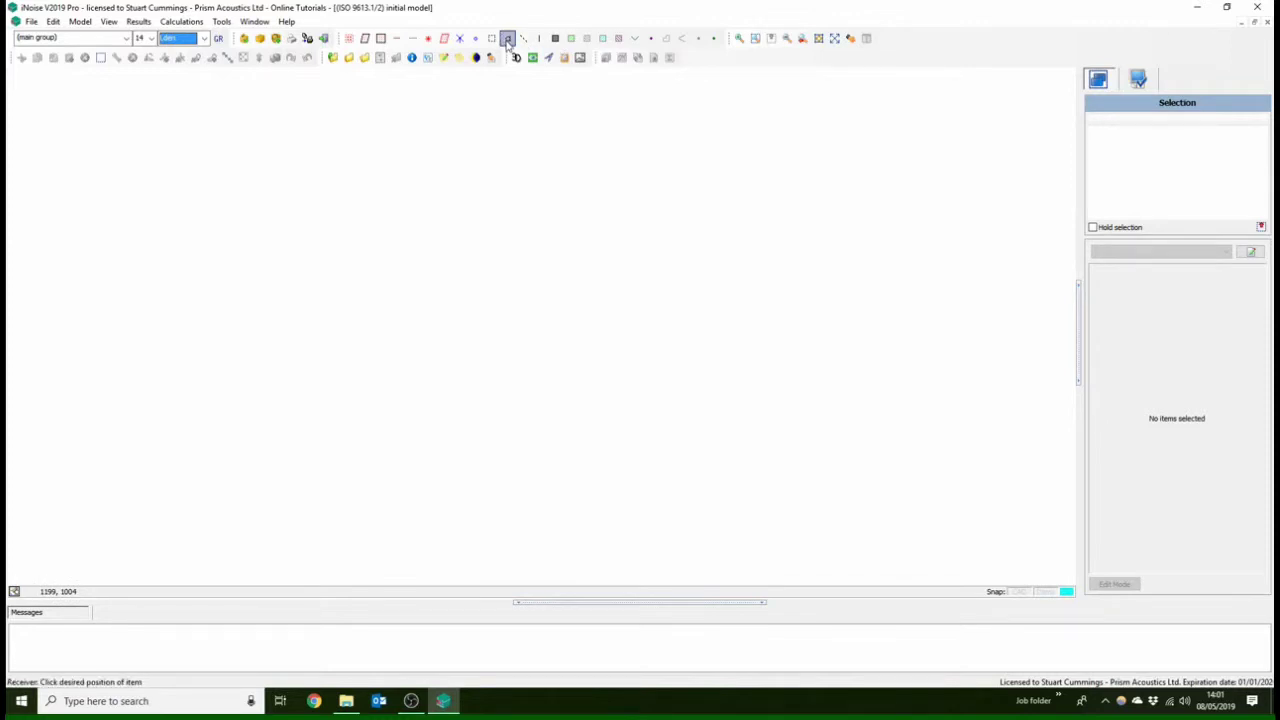
{"action": "left_click", "coordinate": [502, 209]}
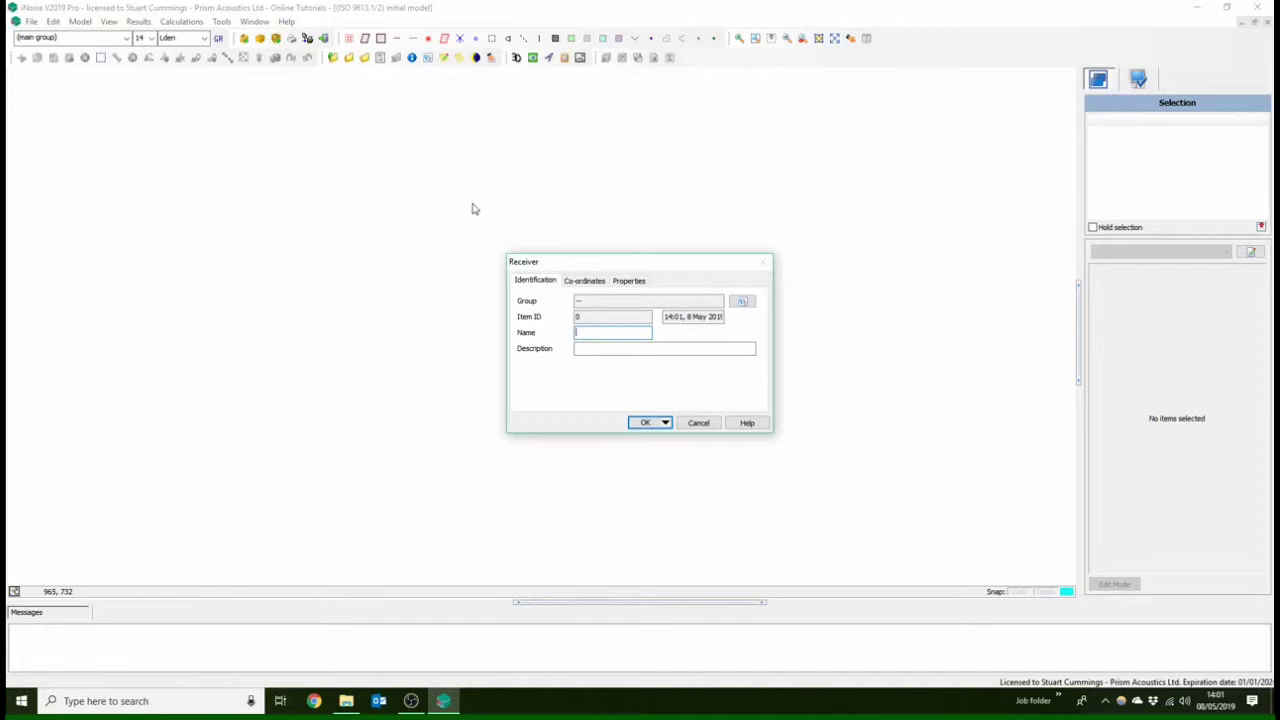
{"action": "left_click", "coordinate": [580, 282]}
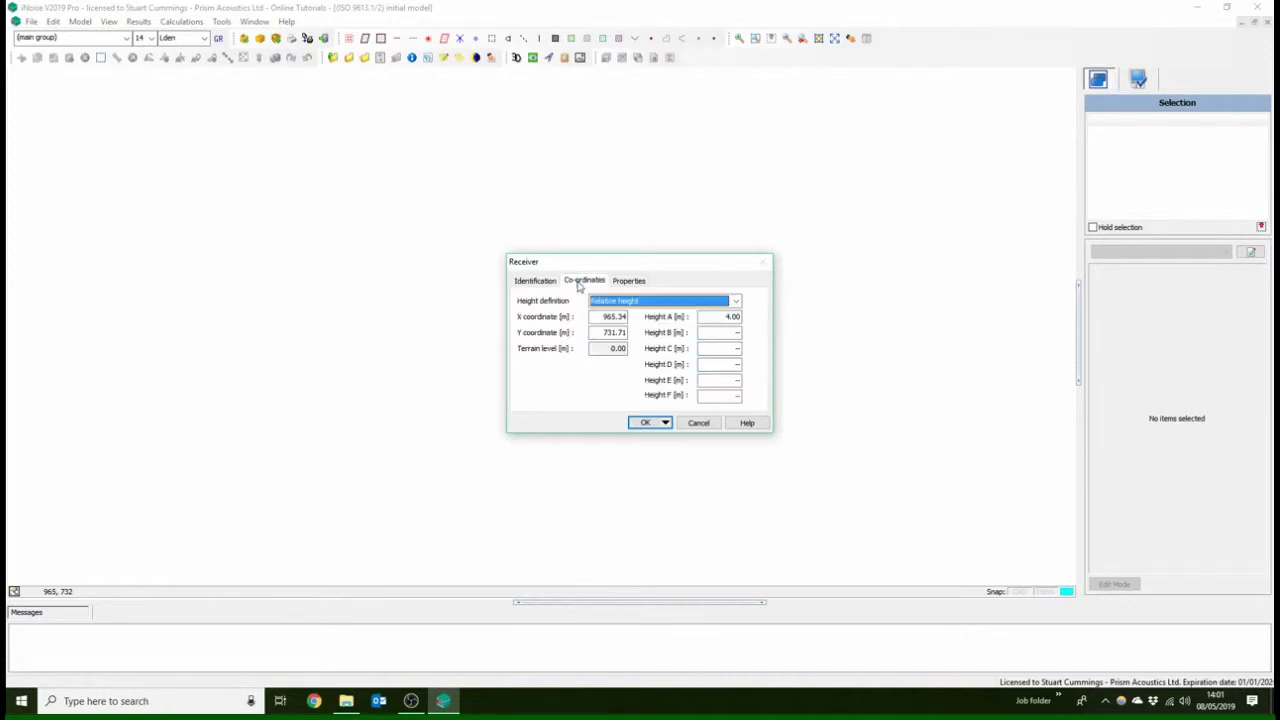
{"action": "left_click", "coordinate": [728, 316]}
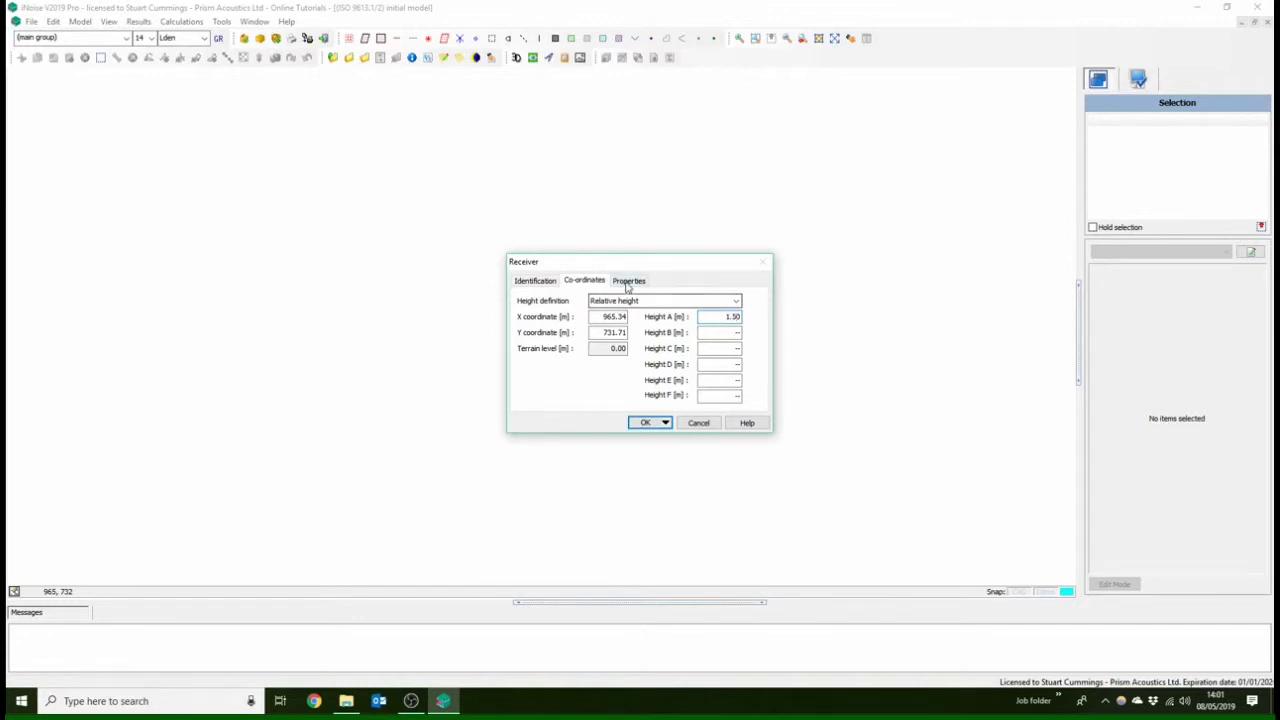
{"action": "left_click", "coordinate": [629, 281]}
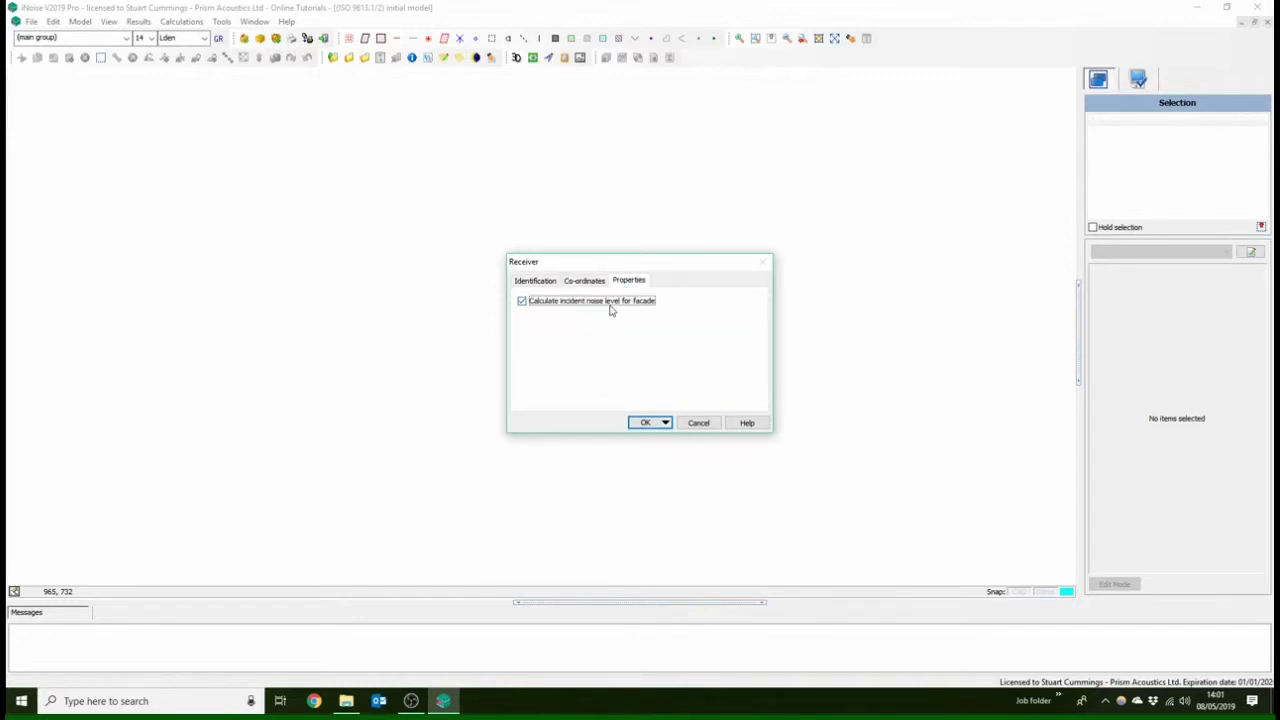
{"action": "left_click", "coordinate": [610, 302]}
{"action": "left_click", "coordinate": [582, 281]}
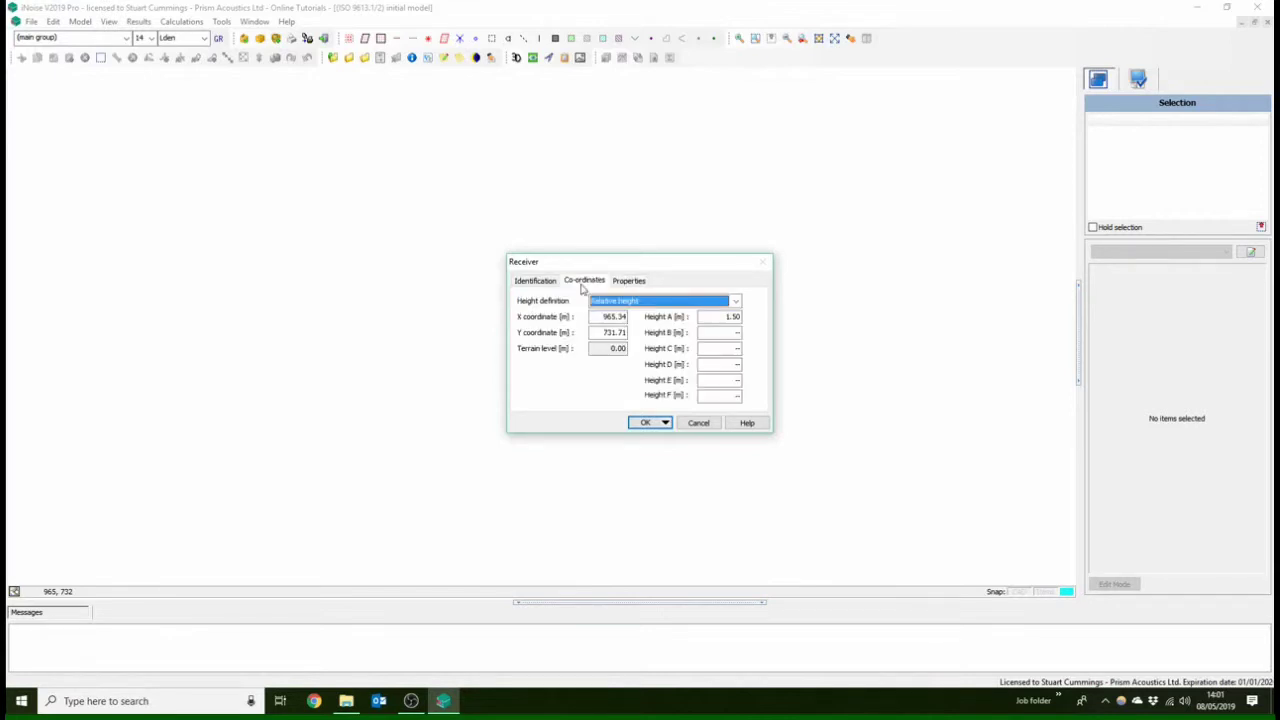
{"action": "left_click", "coordinate": [530, 284]}
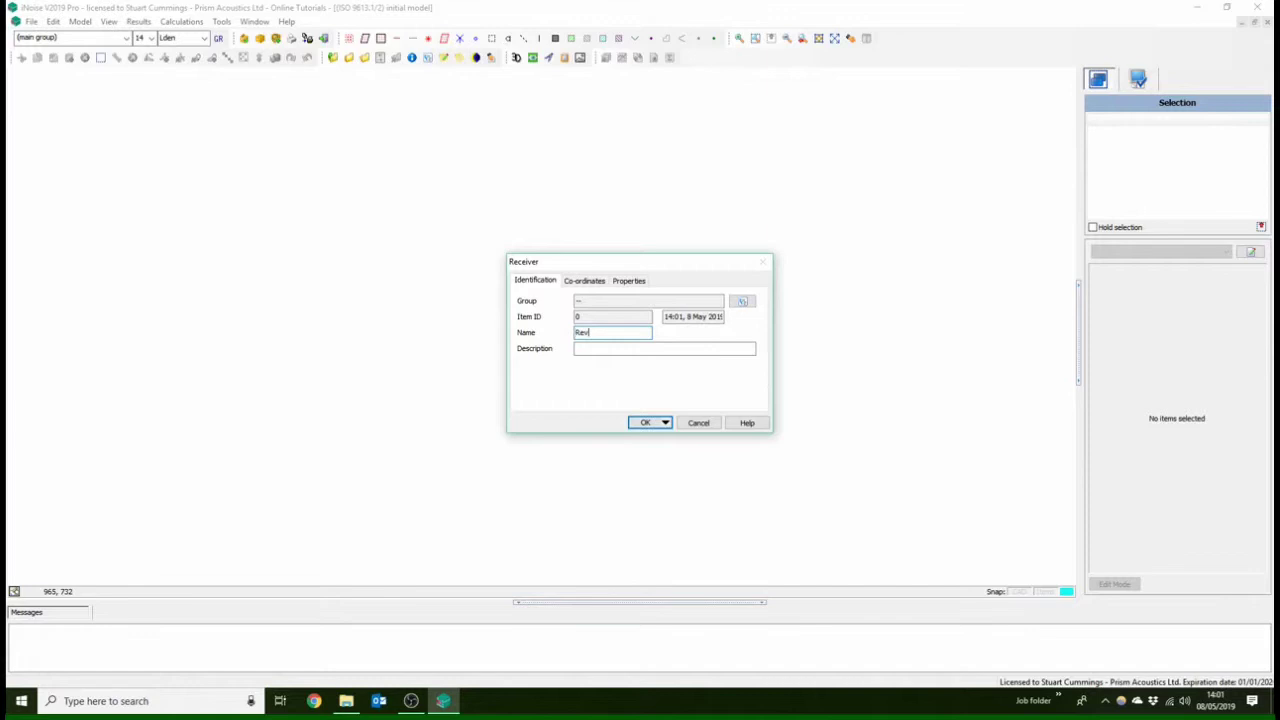
Name the receiver Rec 1 with description Monitor Pos 1, add it, and select it
{"action": "type", "text": "1"}
{"action": "key", "text": "Tab"}
{"action": "type", "text": "Mo"}
{"action": "left_click", "coordinate": [655, 423]}
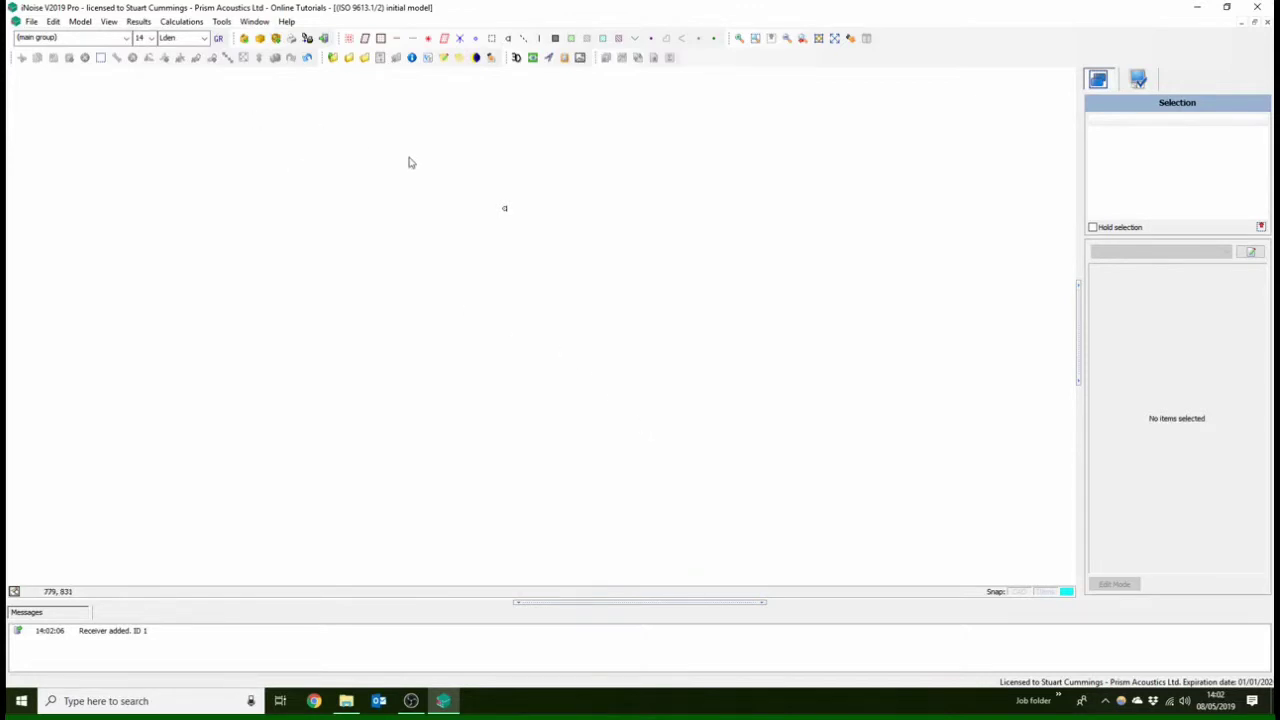
{"action": "scroll", "coordinate": [410, 164], "scroll_direction": "up", "scroll_amount": 2}
{"action": "left_click", "coordinate": [631, 277]}
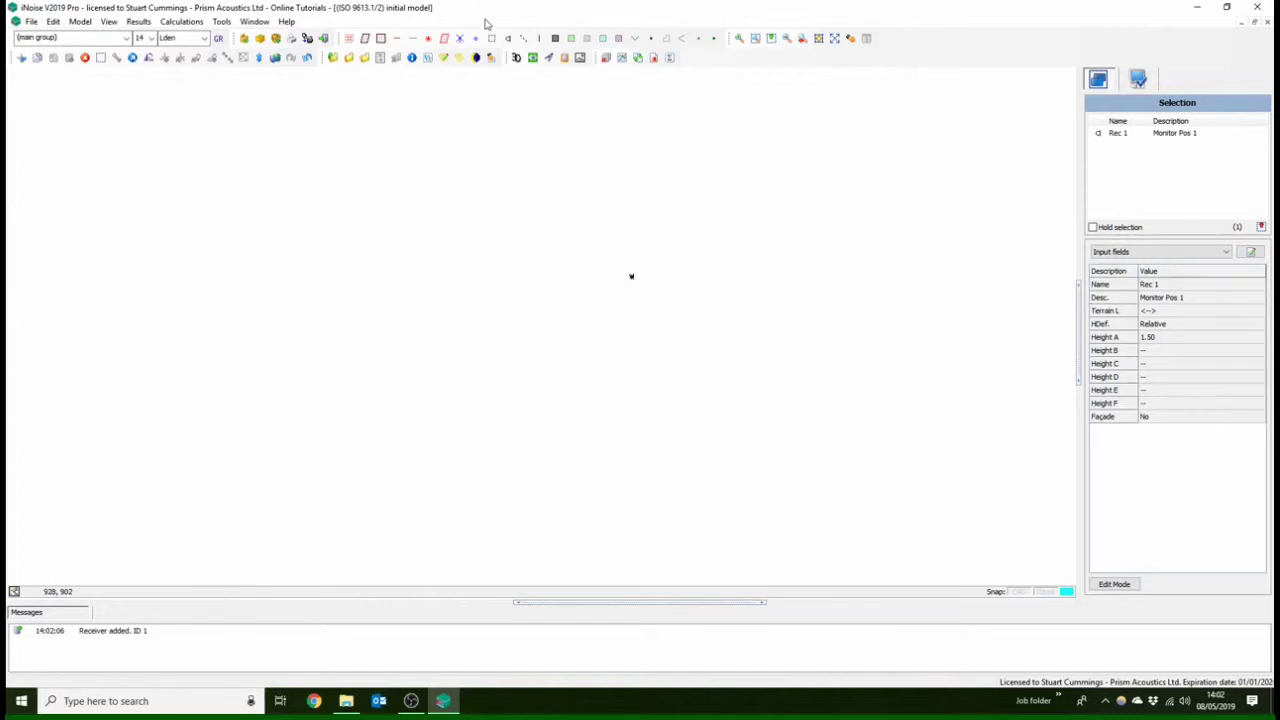
Place a point source, enter its name and description, and set height above terrain to 1.00 m
{"action": "left_click", "coordinate": [429, 38]}
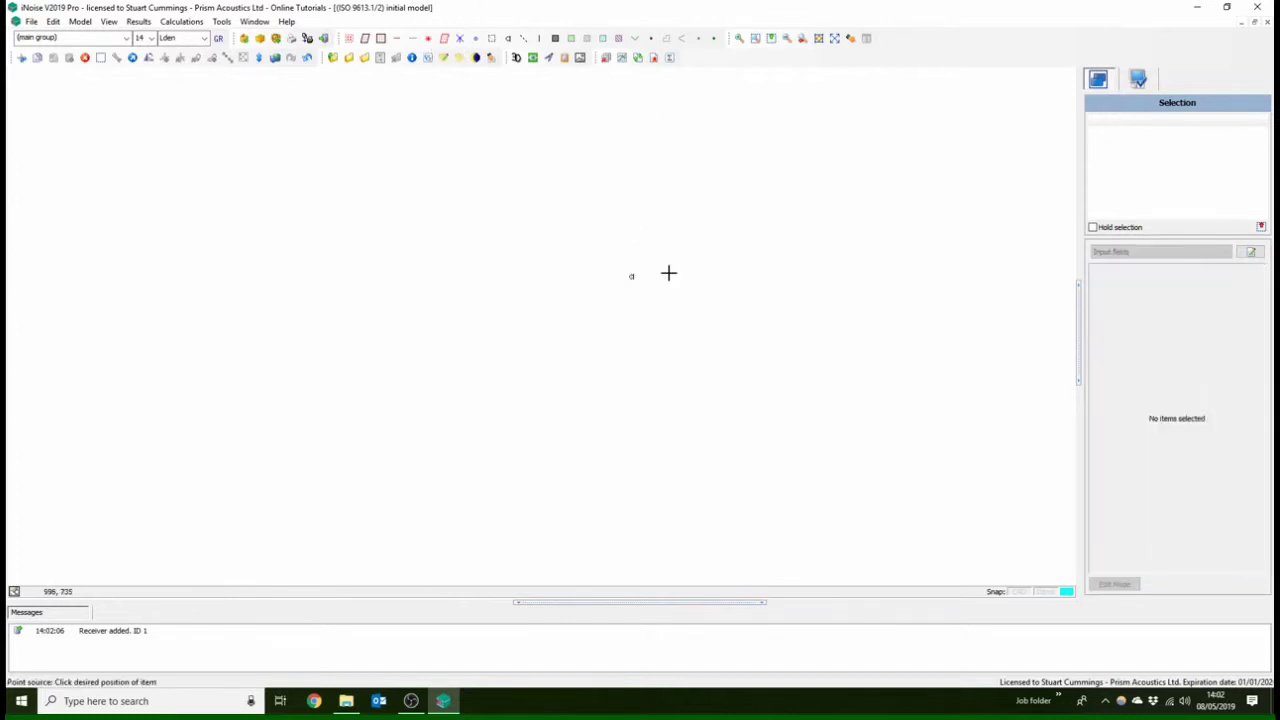
{"action": "left_click", "coordinate": [667, 276]}
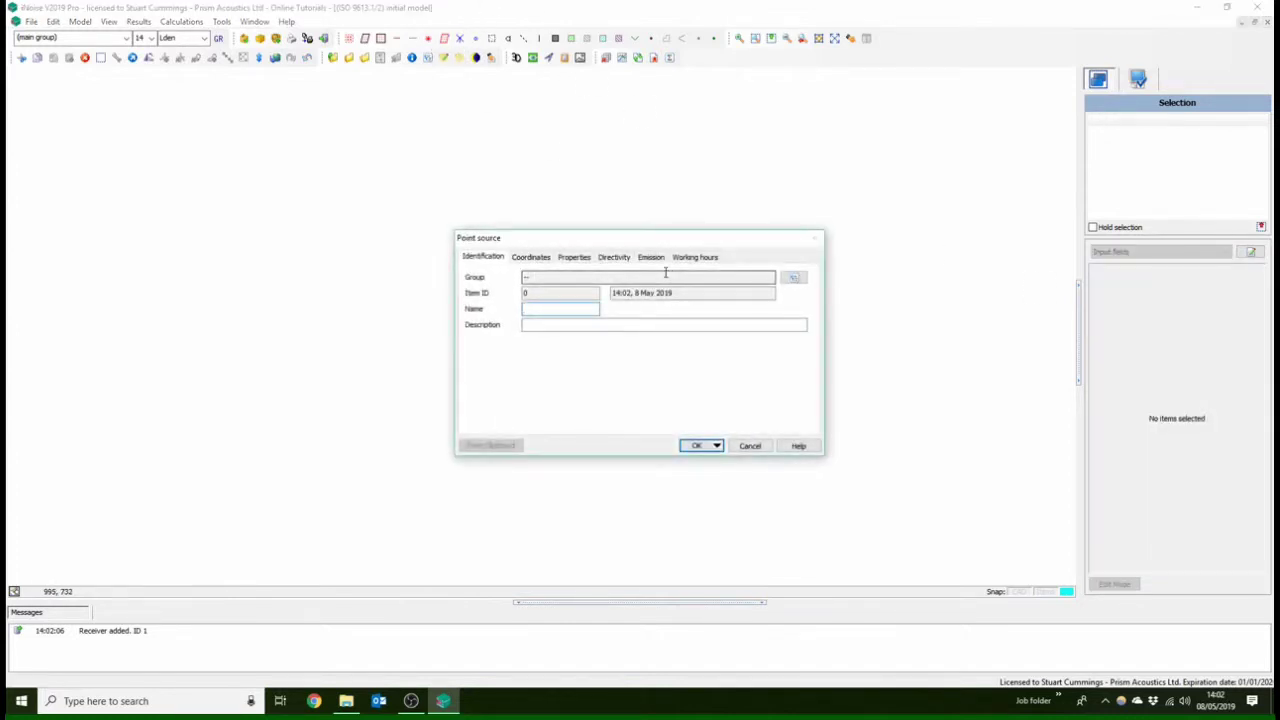
{"action": "type", "text": "Source 1"}
{"action": "left_click", "coordinate": [663, 324]}
{"action": "type", "text": "Water Pump 1"}
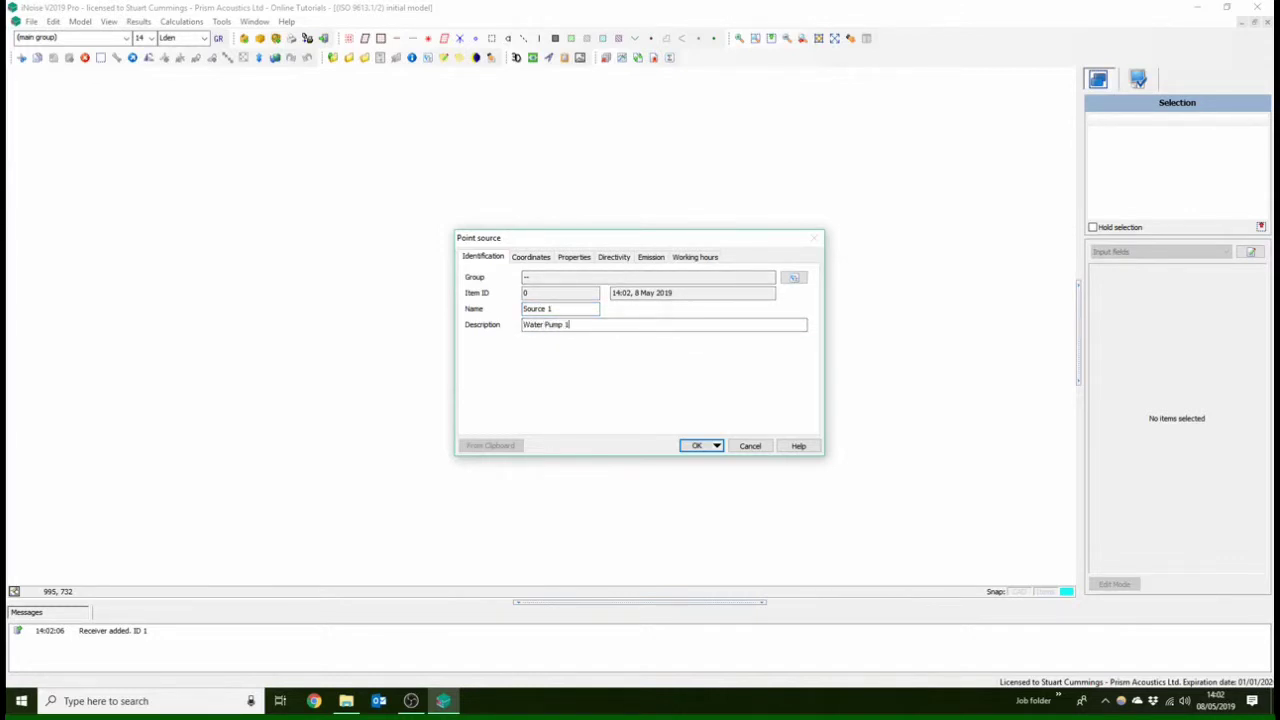
{"action": "left_click", "coordinate": [532, 258]}
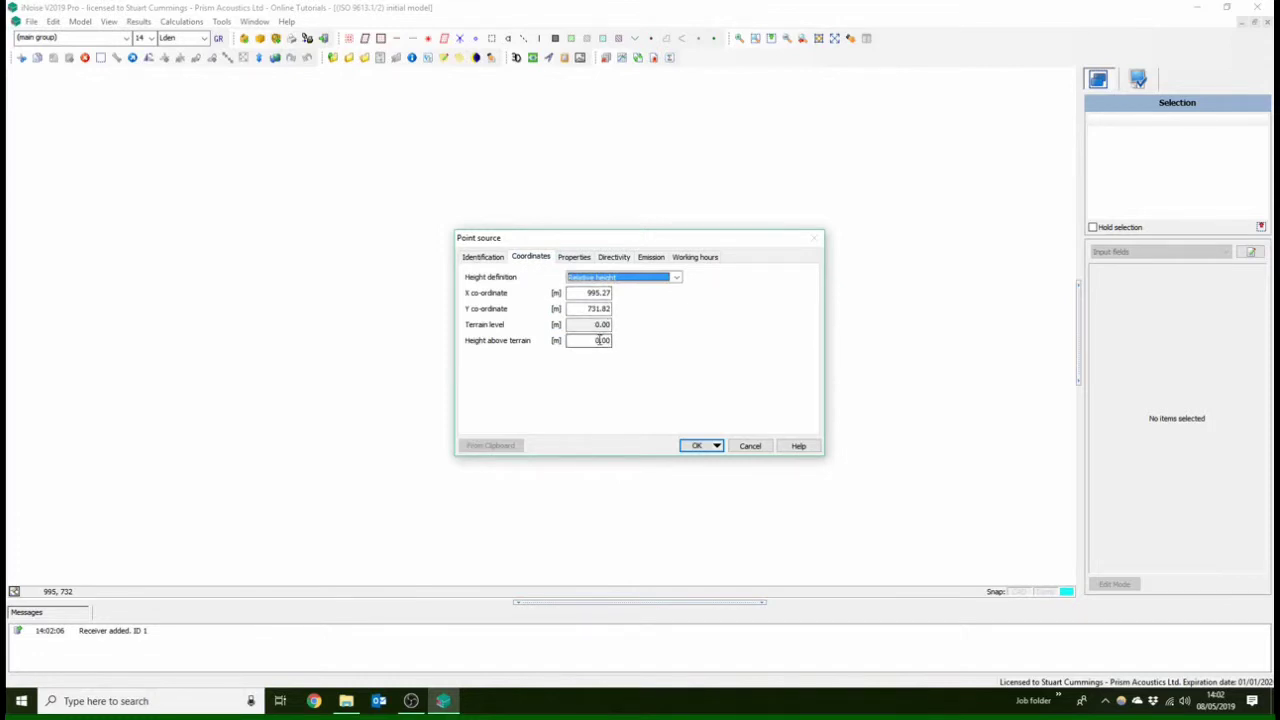
{"action": "left_click", "coordinate": [591, 340]}
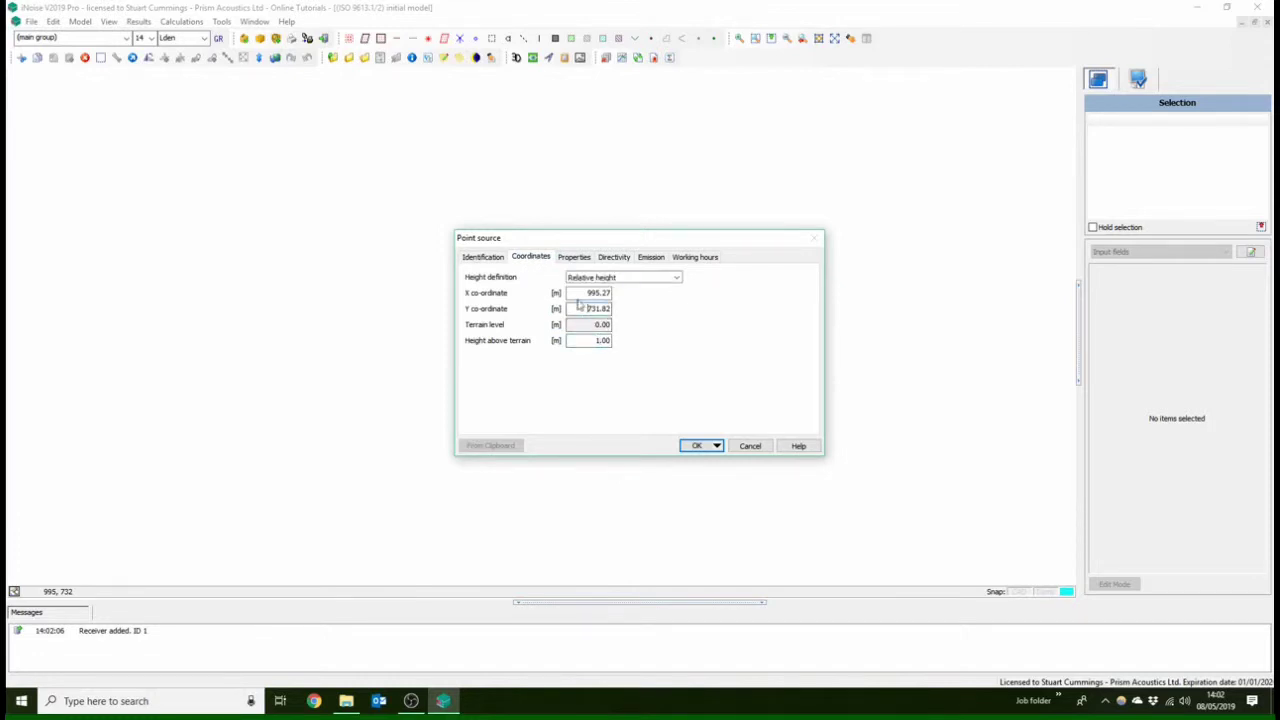
Set the source's Evening and Night working hours to 0%, leaving Day 07:00–19:00 only
{"action": "left_click", "coordinate": [575, 258]}
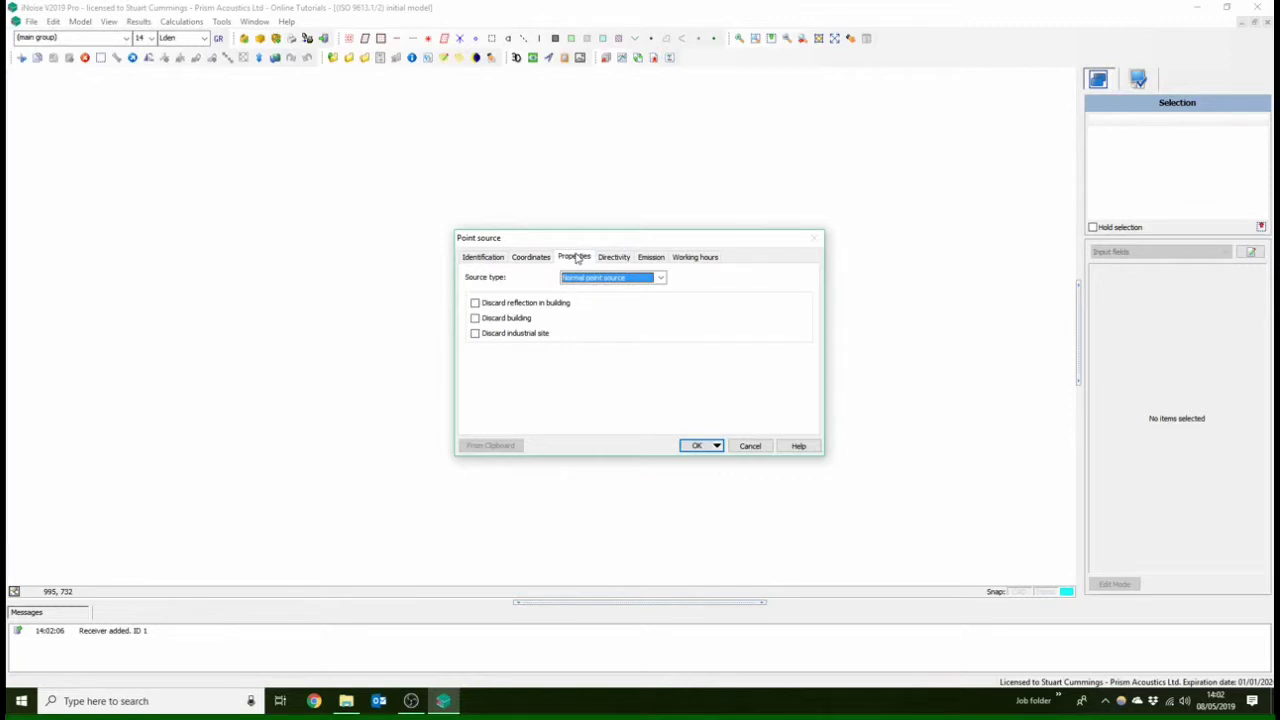
{"action": "left_click", "coordinate": [612, 258]}
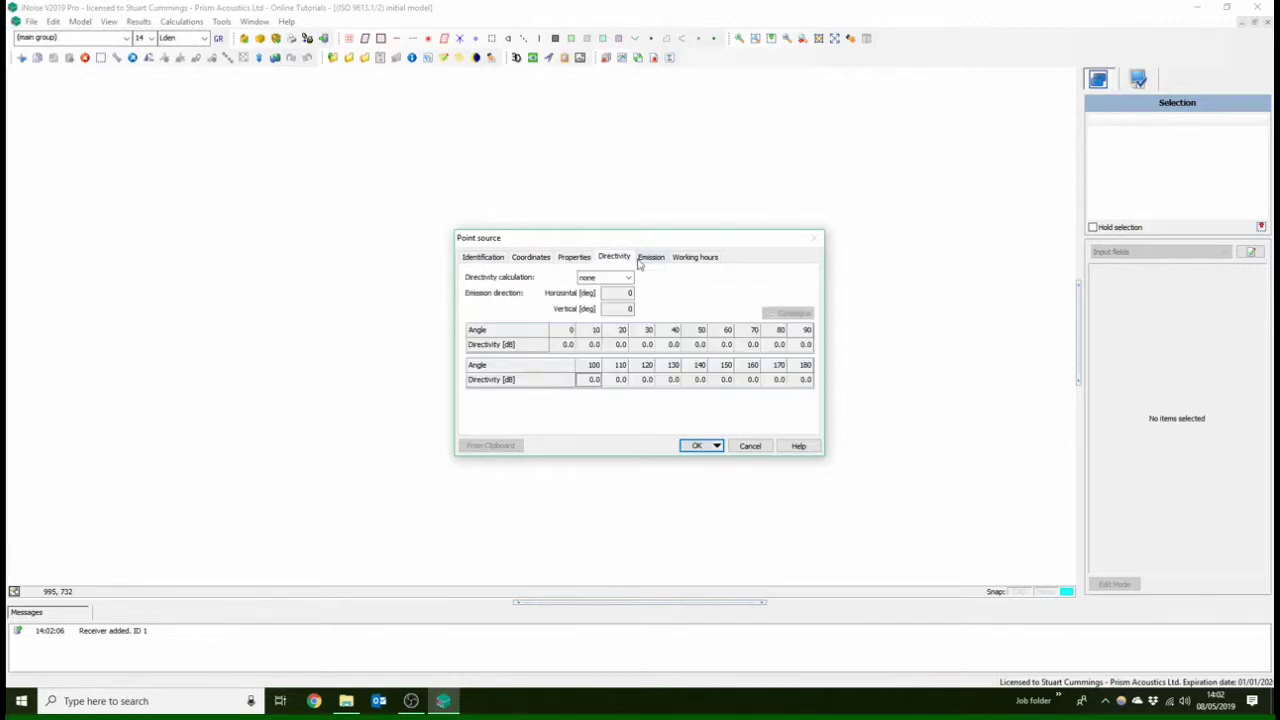
{"action": "left_click", "coordinate": [639, 263]}
{"action": "left_click", "coordinate": [686, 263]}
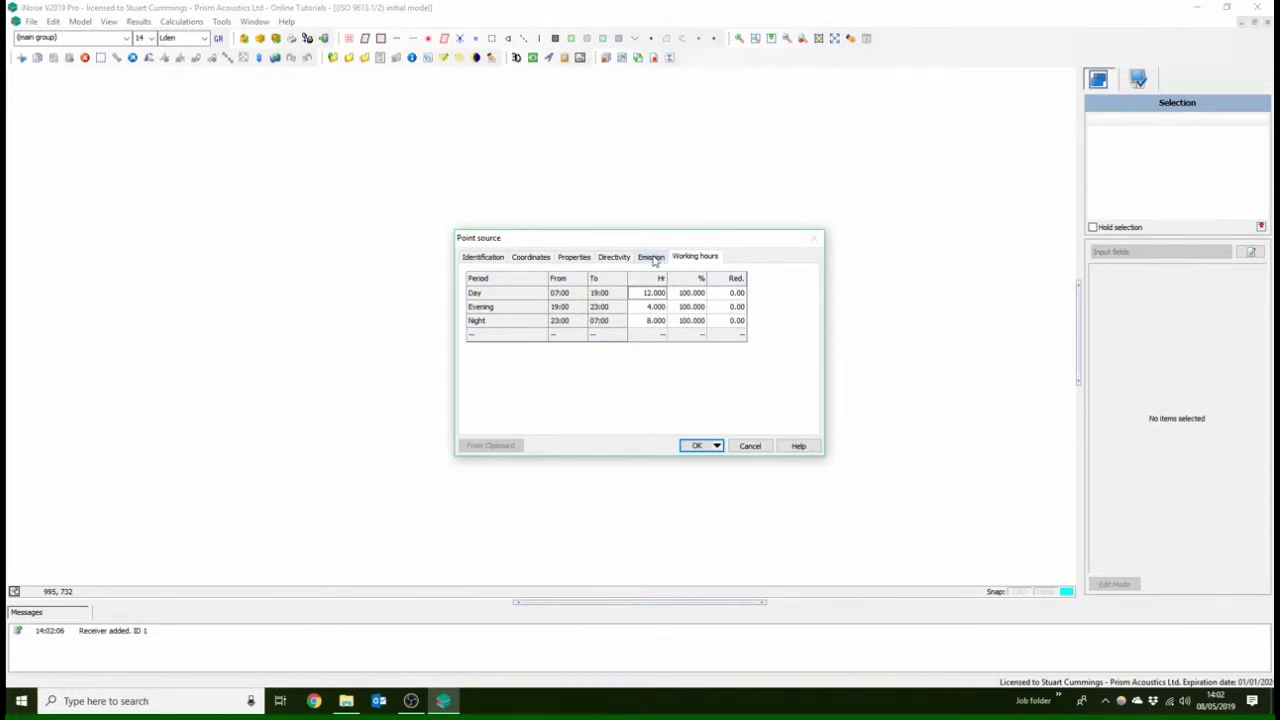
{"action": "left_click", "coordinate": [679, 311]}
{"action": "type", "text": "0"}
{"action": "key", "text": "Return"}
{"action": "type", "text": "0"}
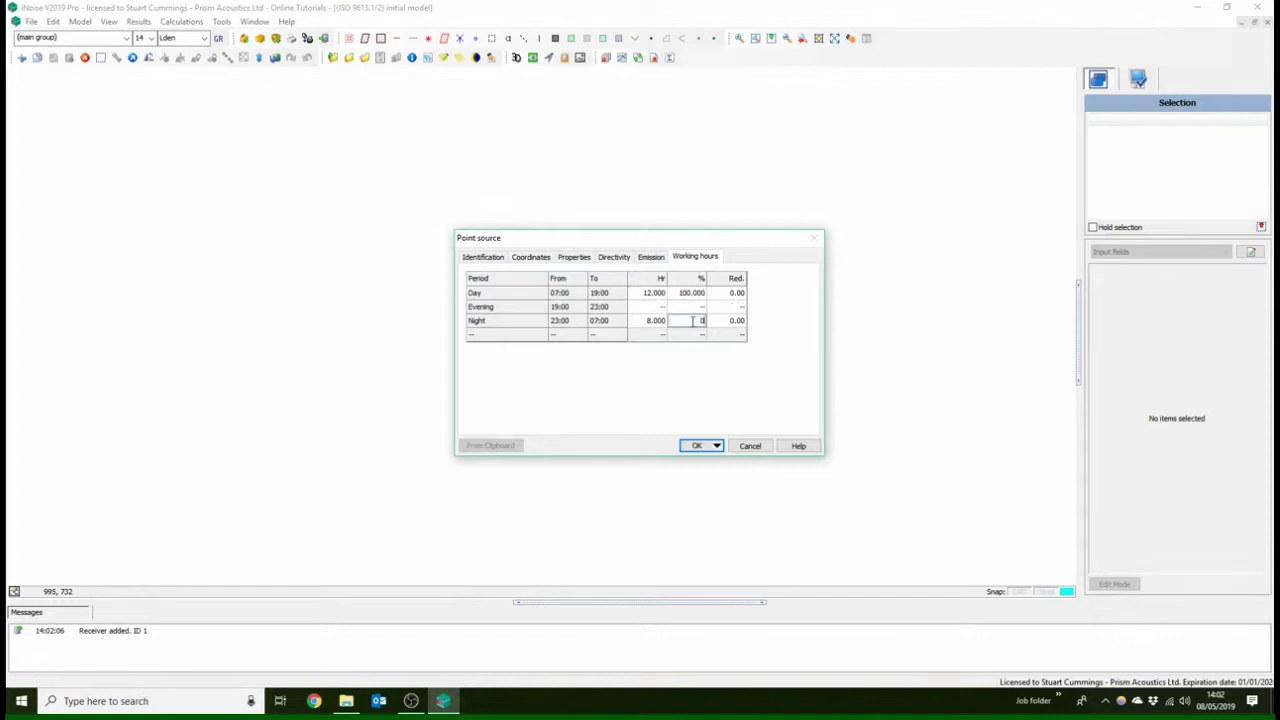
{"action": "left_click", "coordinate": [720, 322]}
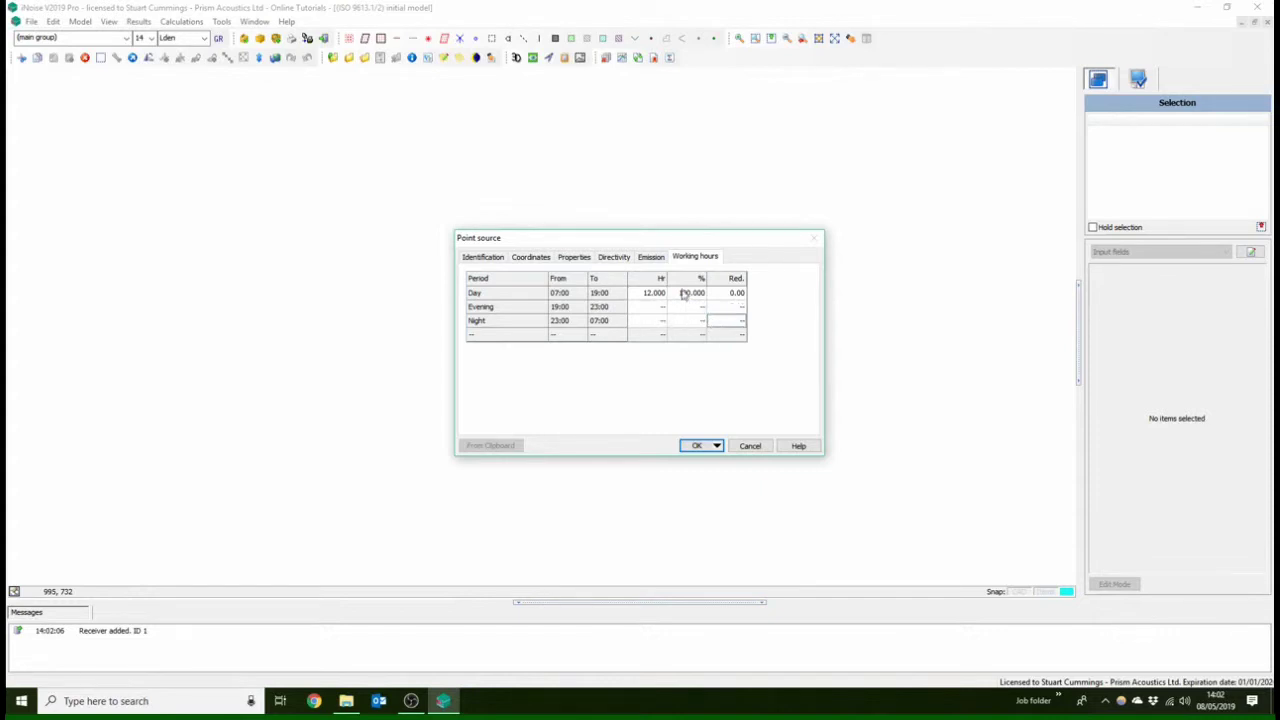
Assign the Water pump 20kw 6 in spectrum (93.09 dB(A)) from the catalogue and add the source
{"action": "left_click", "coordinate": [651, 258]}
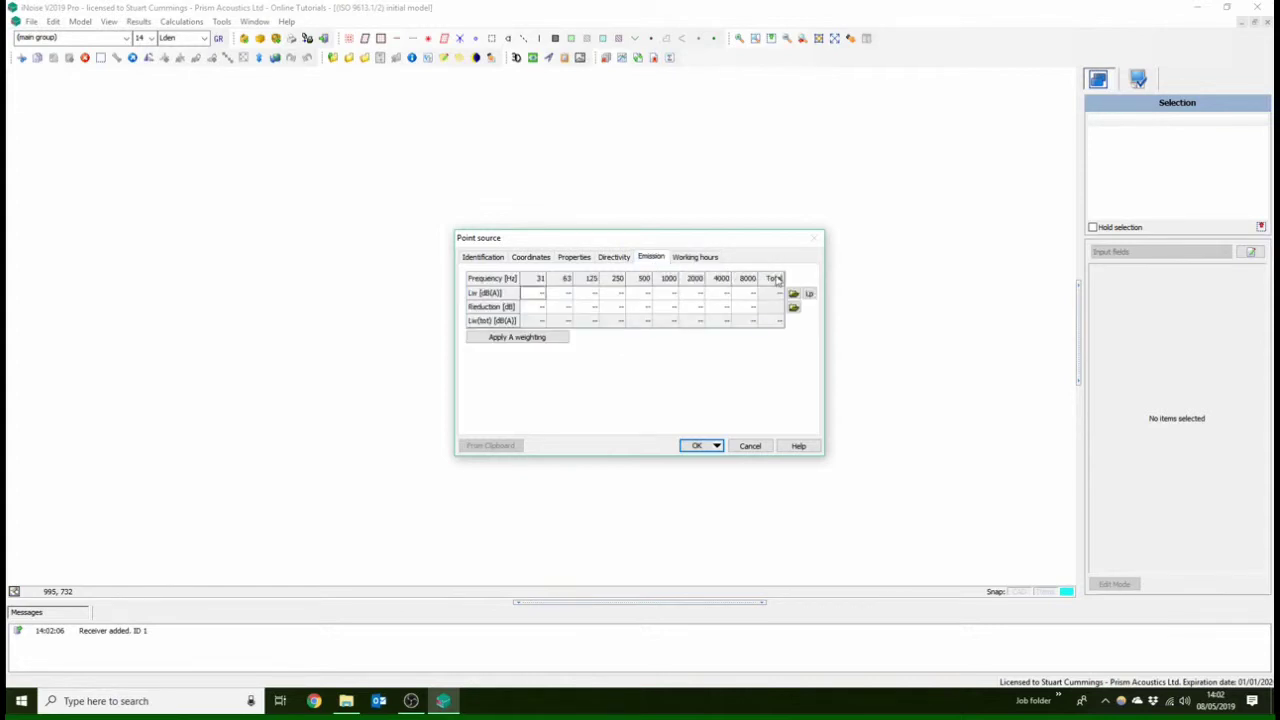
{"action": "left_click", "coordinate": [793, 292]}
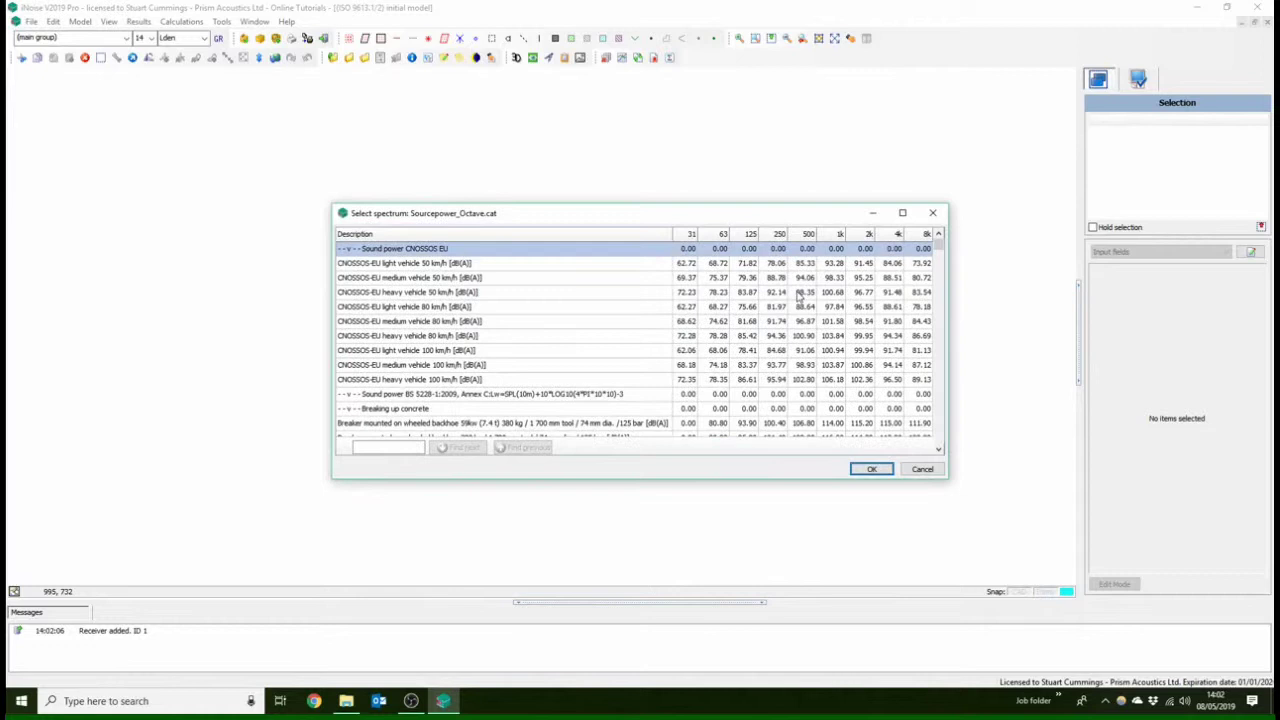
{"action": "left_click", "coordinate": [400, 448]}
{"action": "type", "text": "water"}
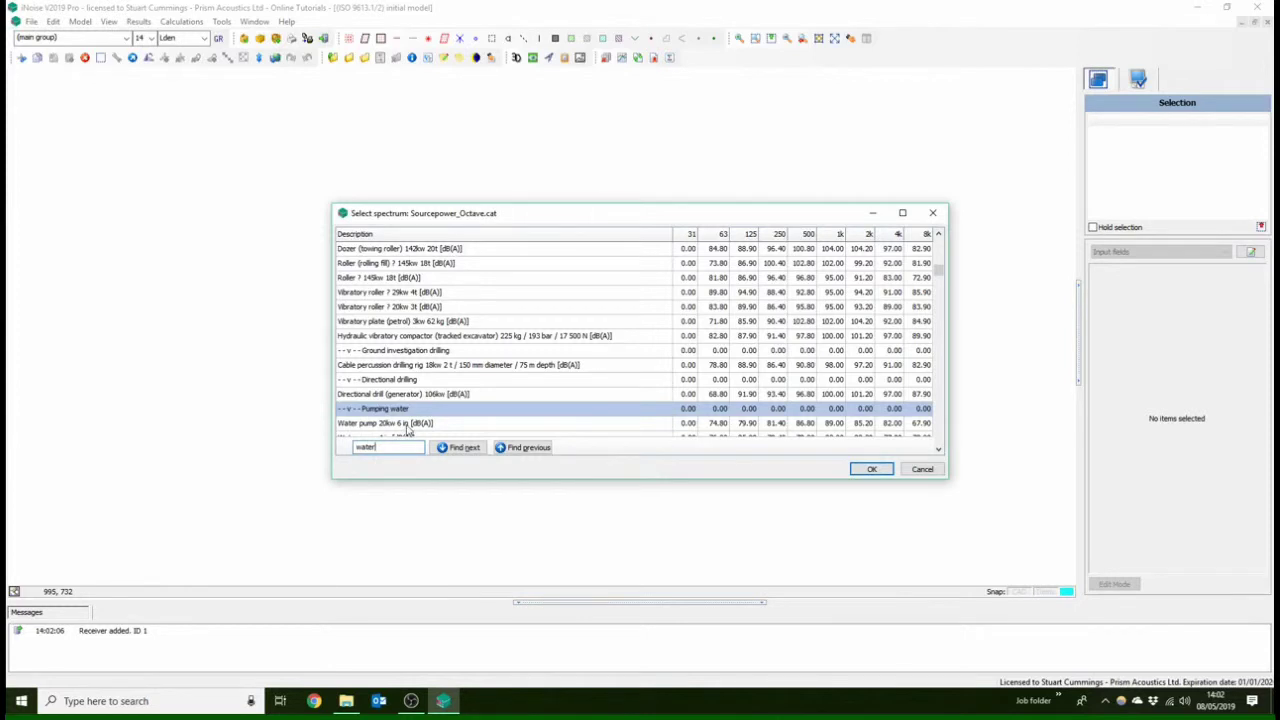
{"action": "left_click", "coordinate": [406, 426]}
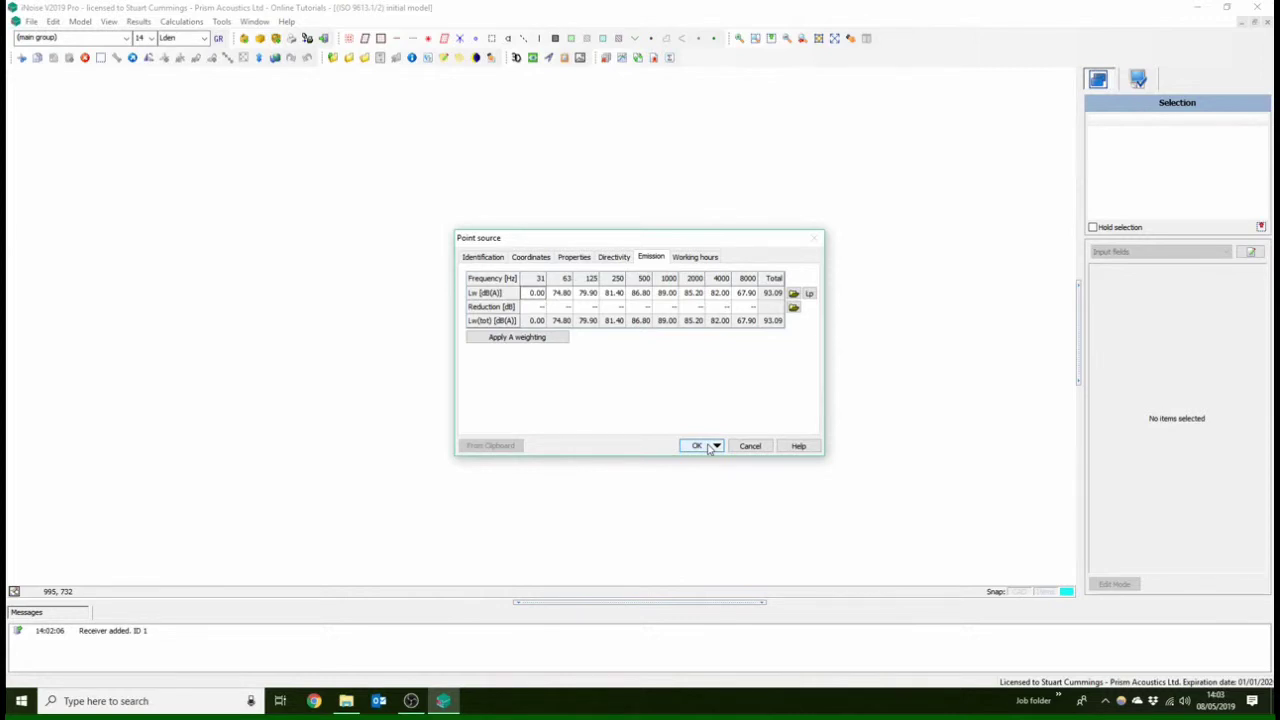
{"action": "left_click", "coordinate": [697, 446]}
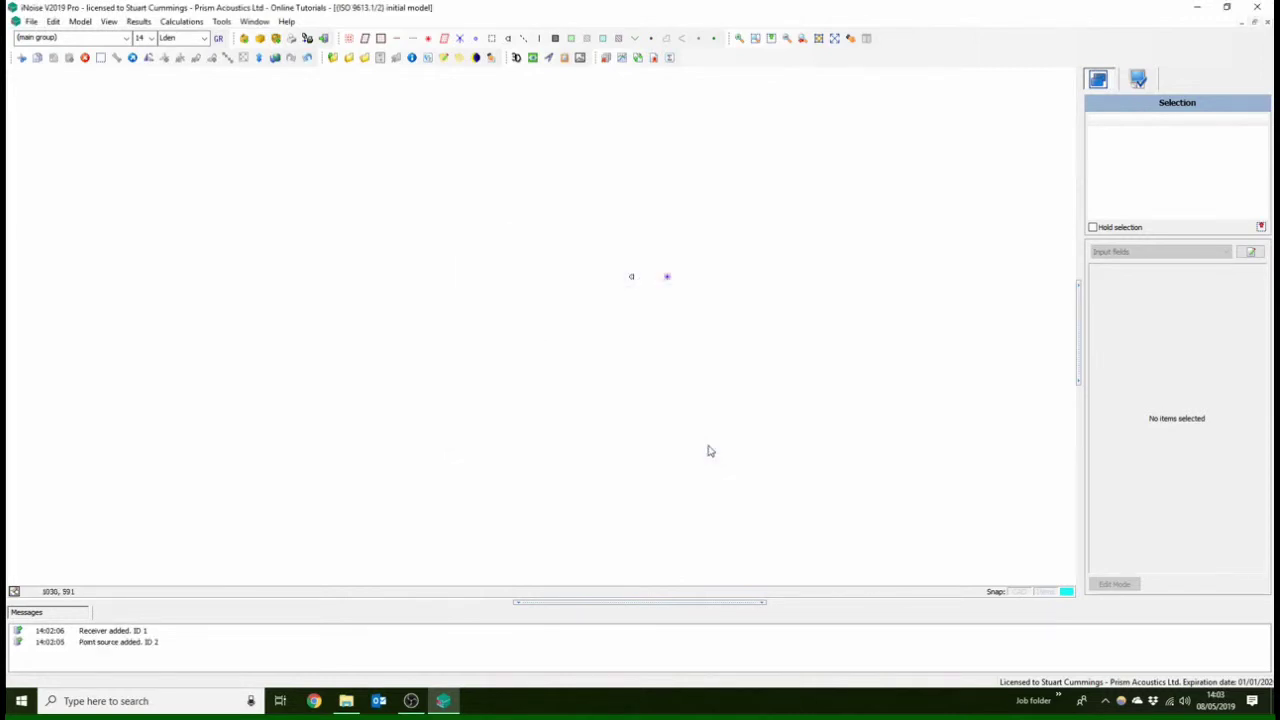
{"action": "left_click", "coordinate": [668, 281]}
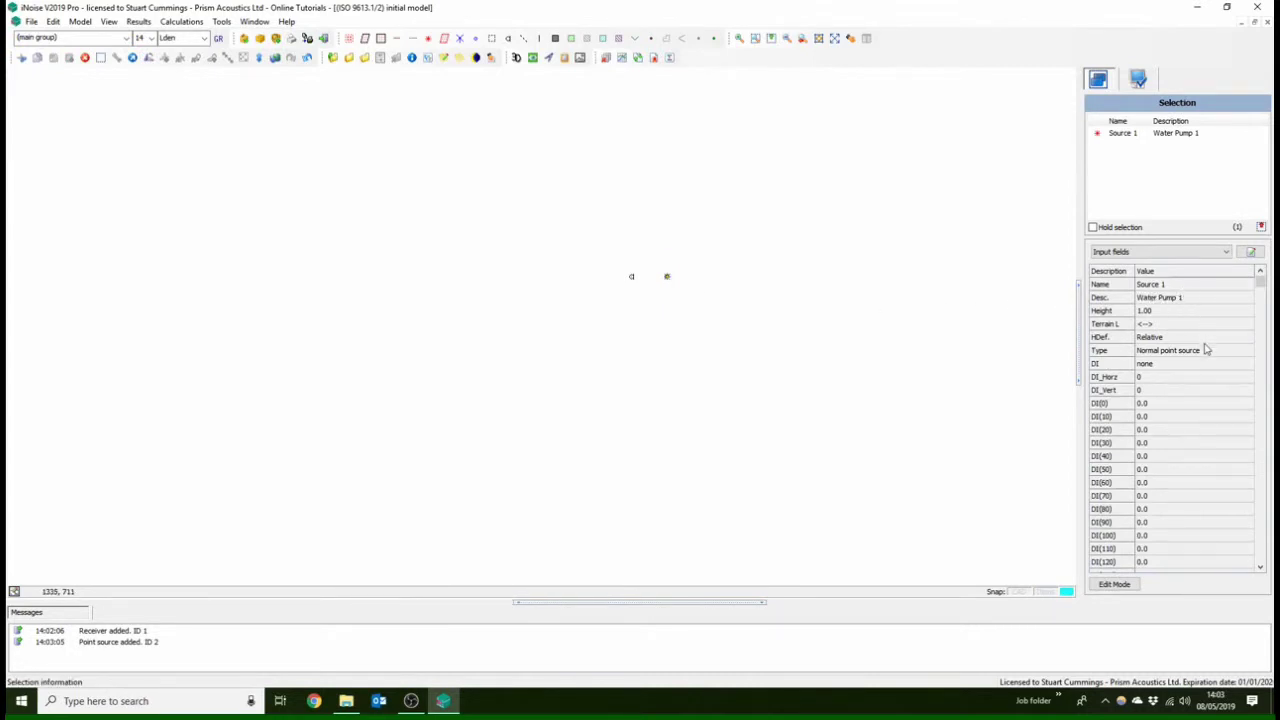
{"action": "left_click", "coordinate": [1261, 568]}
{"action": "left_click", "coordinate": [1261, 568]}
{"action": "left_click", "coordinate": [1261, 568]}
{"action": "left_click", "coordinate": [1261, 568]}
{"action": "left_click", "coordinate": [1261, 568]}
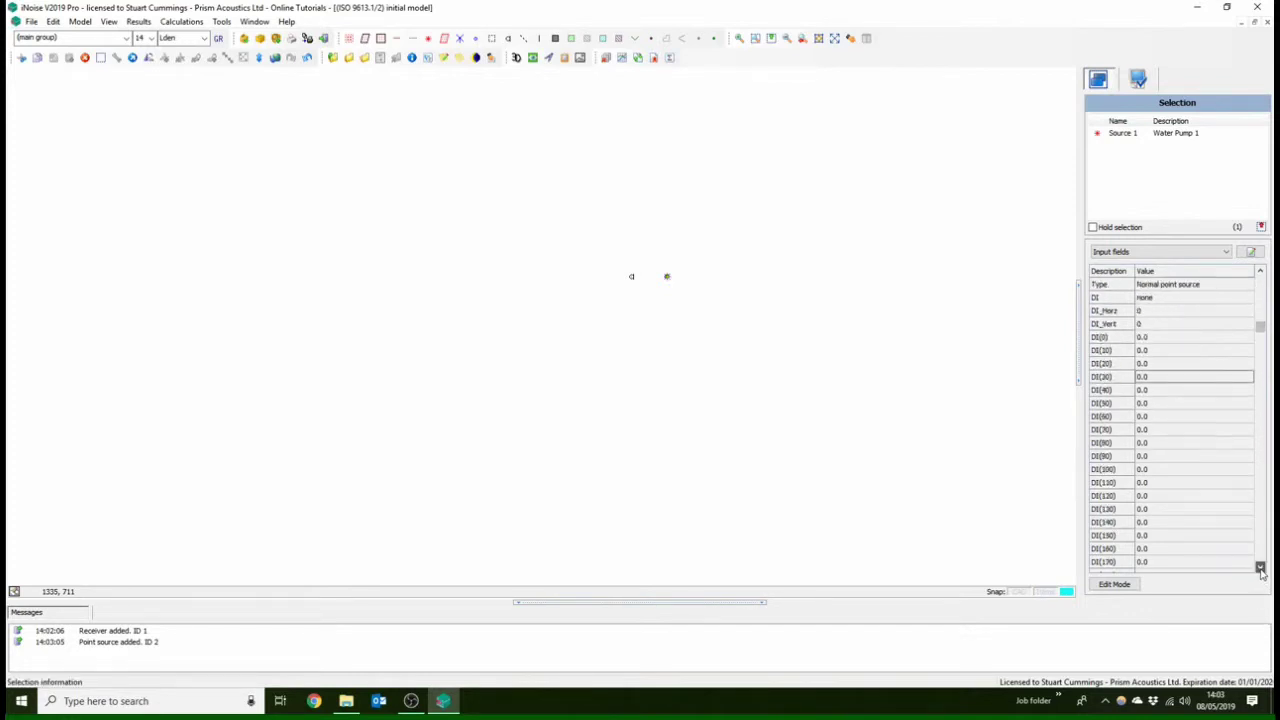
{"action": "left_click", "coordinate": [1261, 568]}
{"action": "left_click", "coordinate": [1261, 568]}
{"action": "left_click", "coordinate": [1261, 568]}
{"action": "left_click", "coordinate": [1261, 568]}
{"action": "left_click", "coordinate": [1261, 568]}
{"action": "left_click", "coordinate": [1261, 568]}
{"action": "left_click", "coordinate": [1261, 568]}
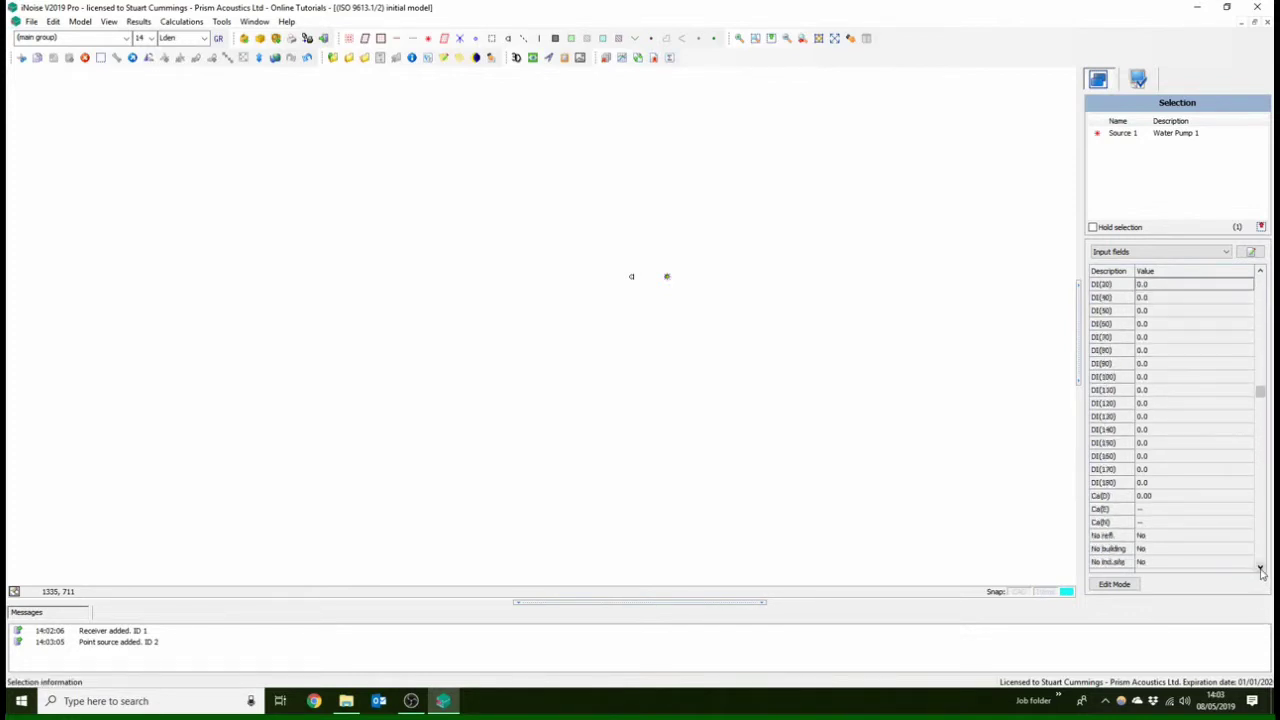
{"action": "left_click", "coordinate": [1261, 568]}
{"action": "left_click", "coordinate": [1261, 568]}
{"action": "left_click", "coordinate": [1261, 568]}
{"action": "left_click", "coordinate": [1261, 568]}
{"action": "left_click", "coordinate": [1261, 568]}
{"action": "left_click", "coordinate": [1261, 568]}
{"action": "left_click", "coordinate": [1261, 568]}
{"action": "left_click", "coordinate": [1261, 568]}
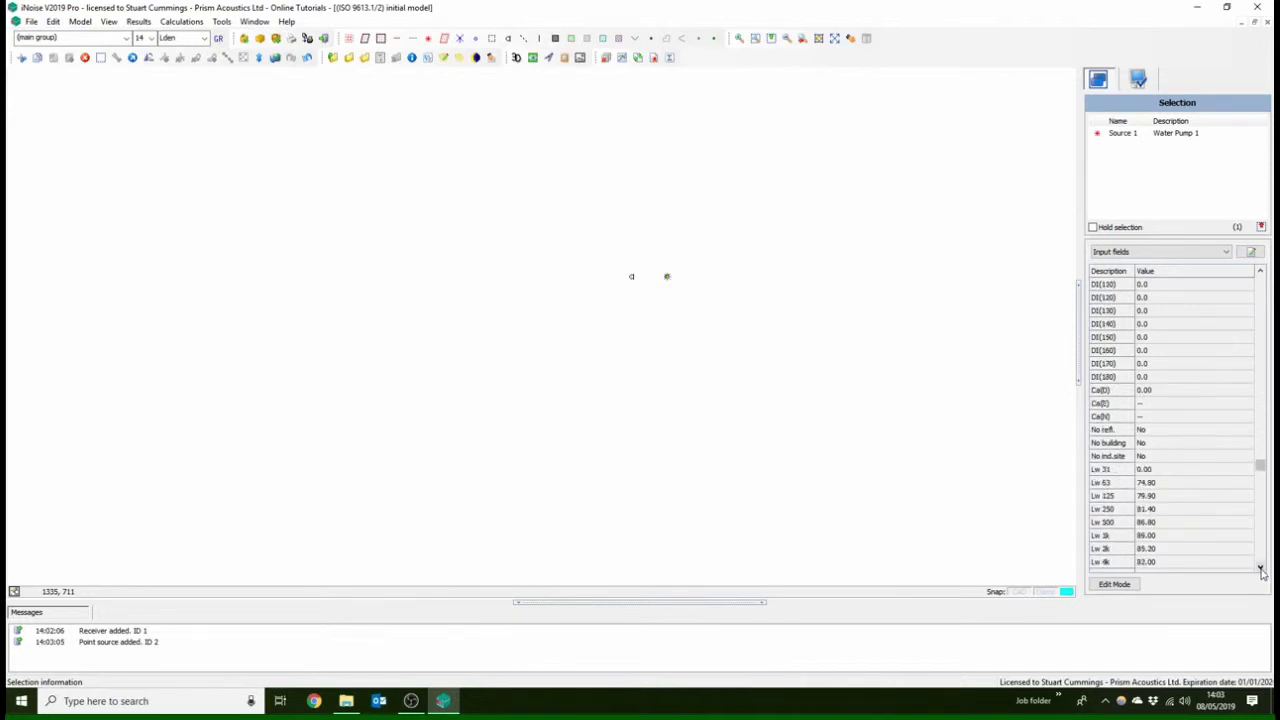
{"action": "left_click", "coordinate": [1261, 568]}
{"action": "left_click", "coordinate": [1261, 568]}
{"action": "left_click", "coordinate": [1261, 568]}
{"action": "left_click", "coordinate": [1261, 568]}
{"action": "left_click", "coordinate": [1261, 568]}
{"action": "left_click", "coordinate": [1261, 568]}
{"action": "left_click", "coordinate": [1261, 568]}
{"action": "left_click", "coordinate": [1261, 568]}
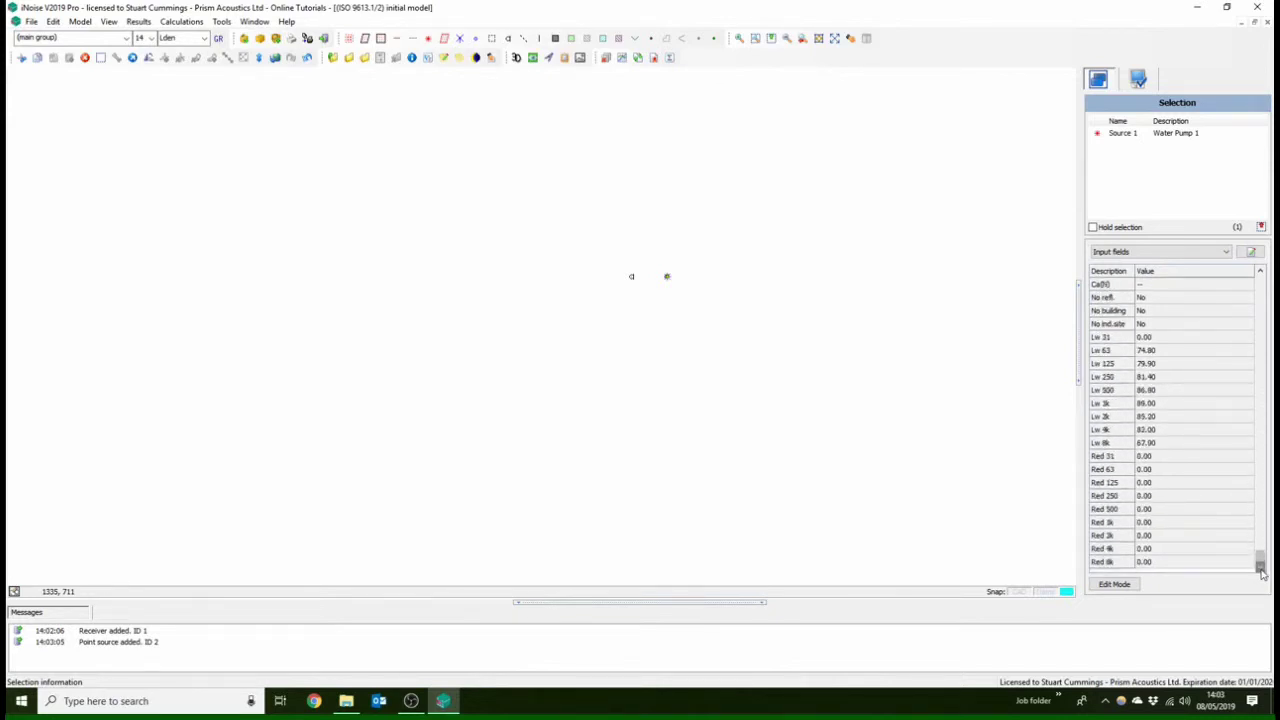
{"action": "left_click", "coordinate": [750, 295]}
{"action": "scroll", "coordinate": [750, 295], "scroll_direction": "up", "scroll_amount": 3}
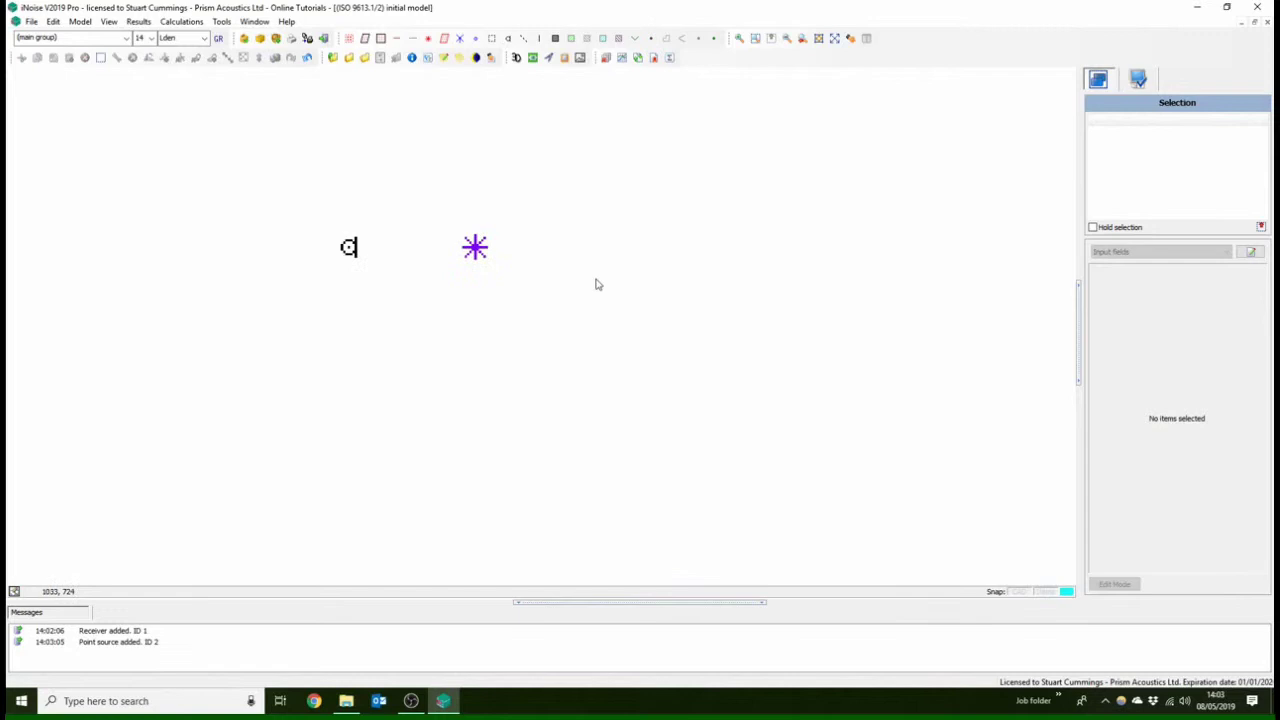
Toggle layer visibility in Display settings, then delete both the receiver and the point source
{"action": "left_click", "coordinate": [1138, 84]}
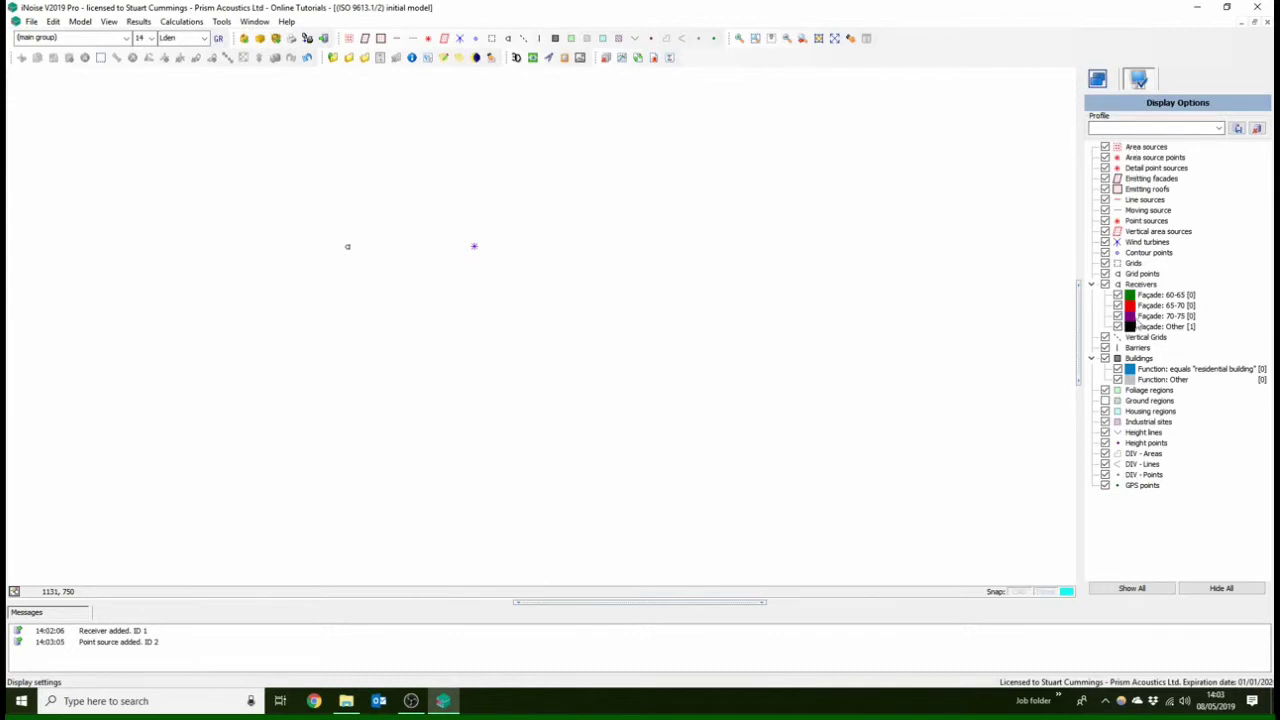
{"action": "left_click", "coordinate": [1106, 401]}
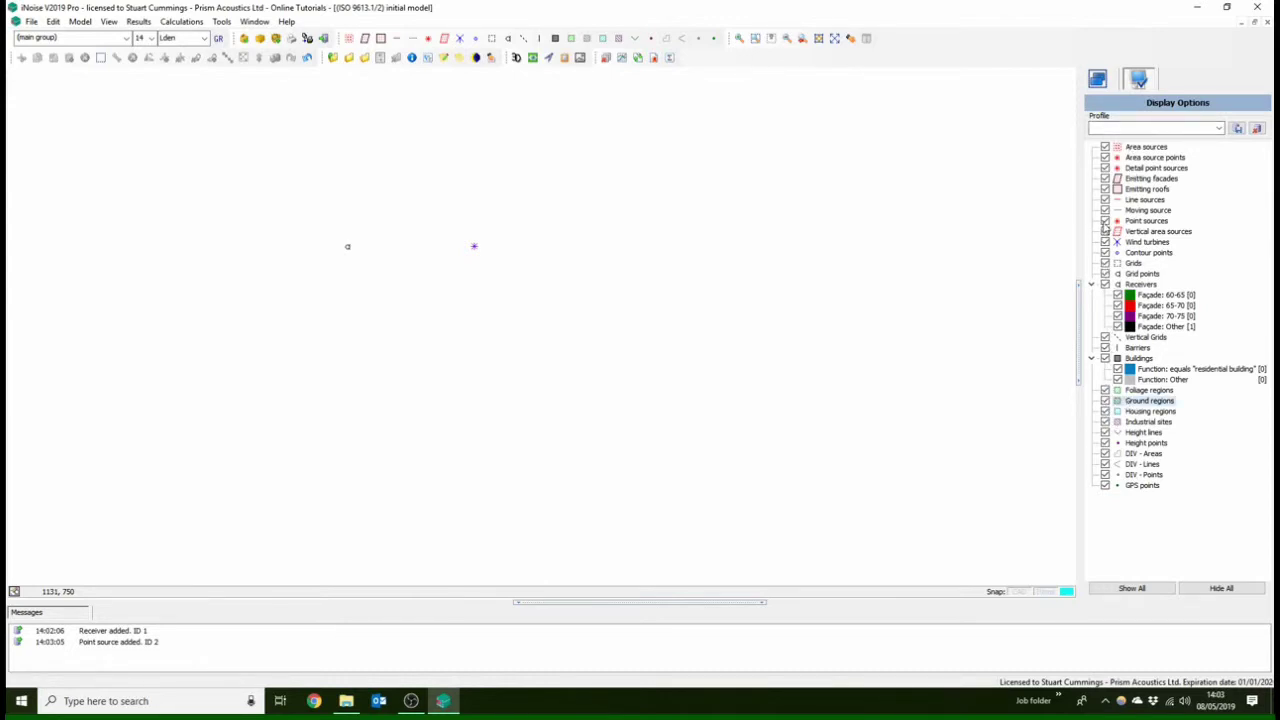
{"action": "left_click", "coordinate": [1105, 222]}
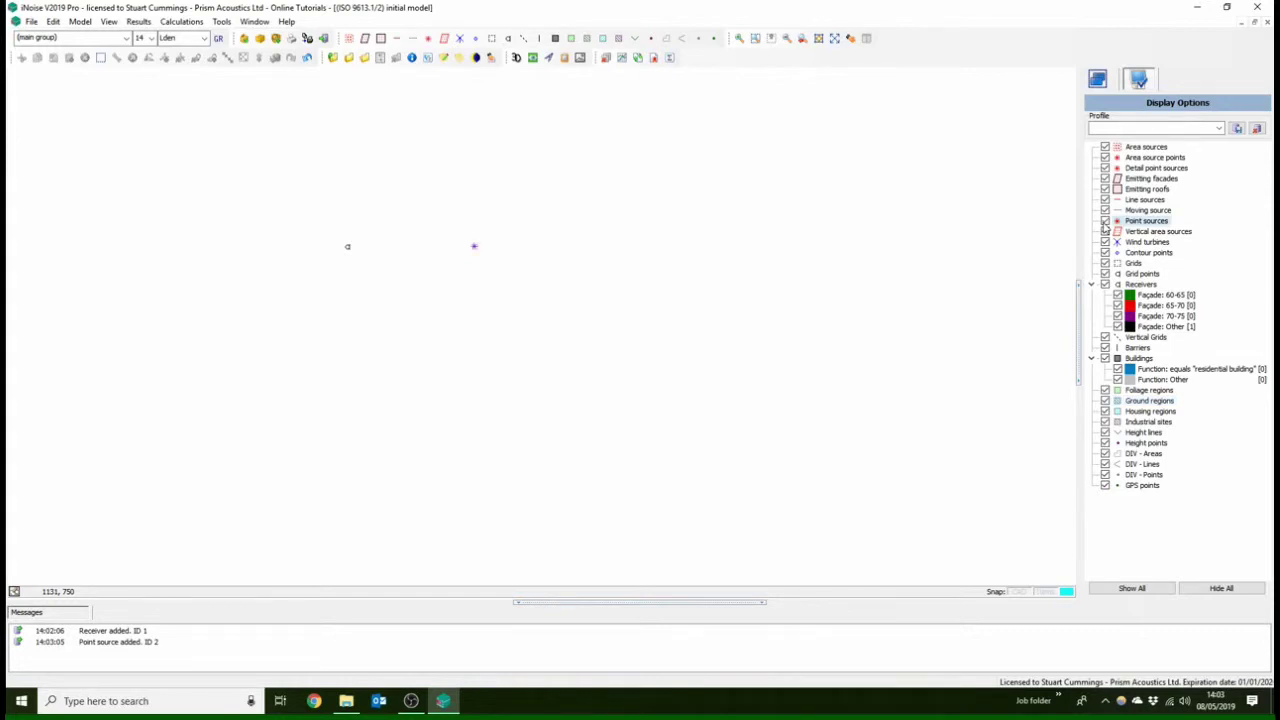
{"action": "left_click", "coordinate": [1105, 285]}
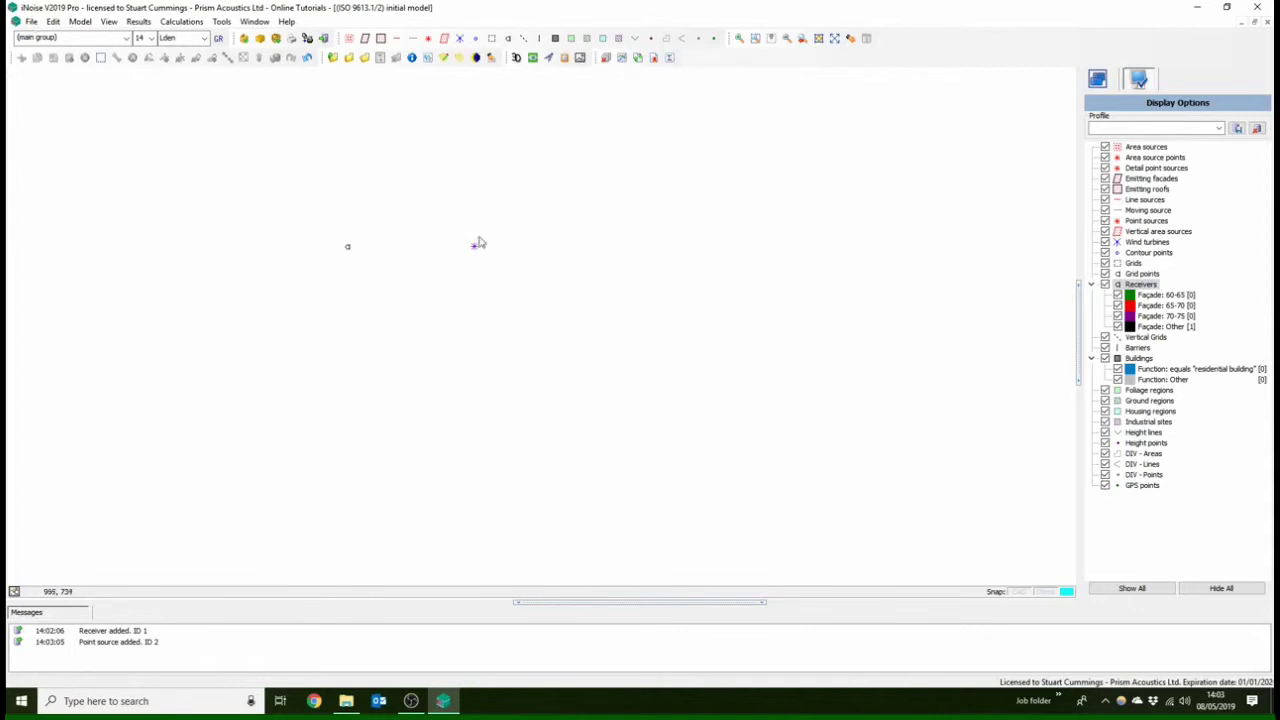
{"action": "left_click_drag", "start_coordinate": [546, 212], "coordinate": [226, 278]}
{"action": "key", "text": "Delete"}
{"action": "left_click", "coordinate": [31, 21]}
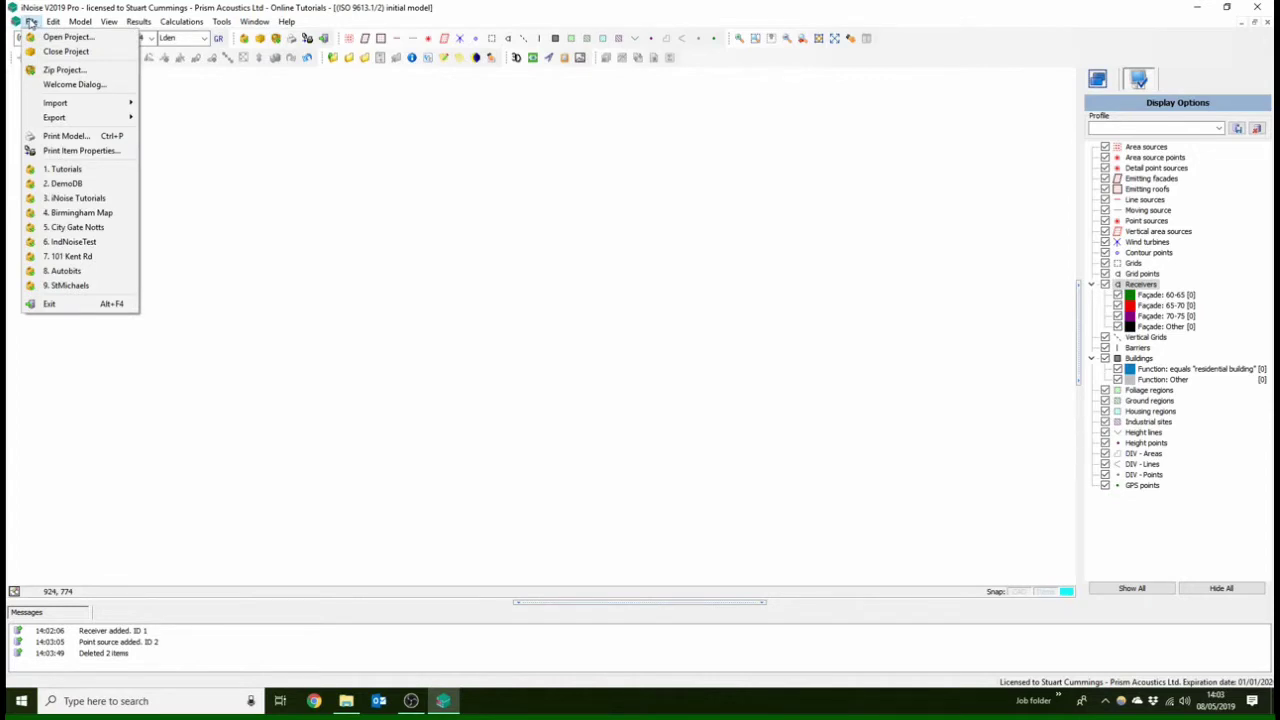
{"action": "mouse_move", "coordinate": [86, 105]}
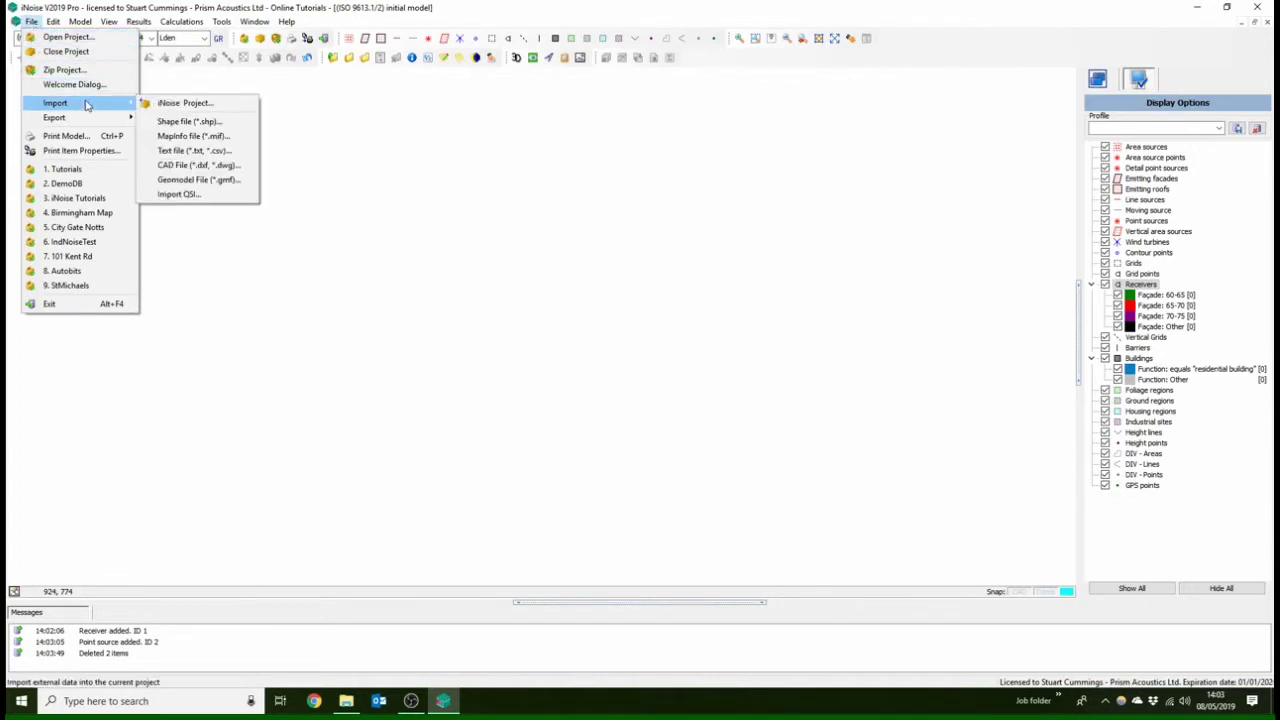
{"action": "left_click", "coordinate": [198, 165]}
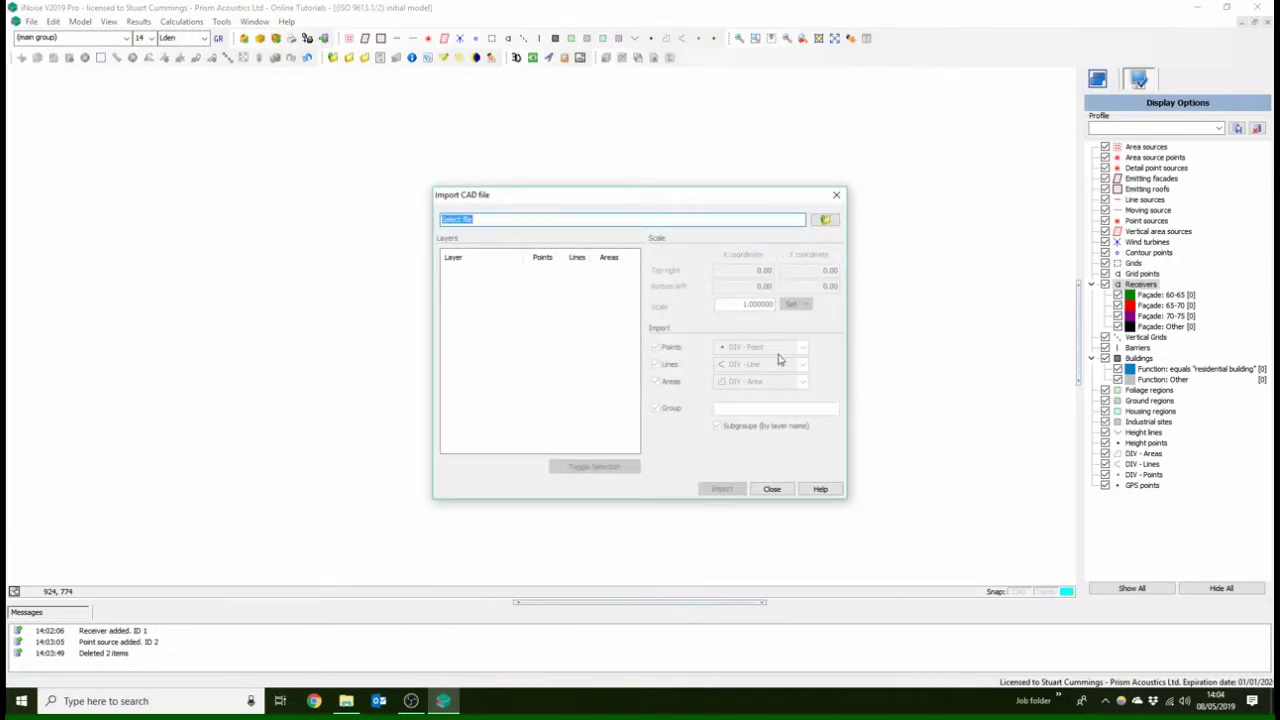
{"action": "left_click", "coordinate": [773, 489]}
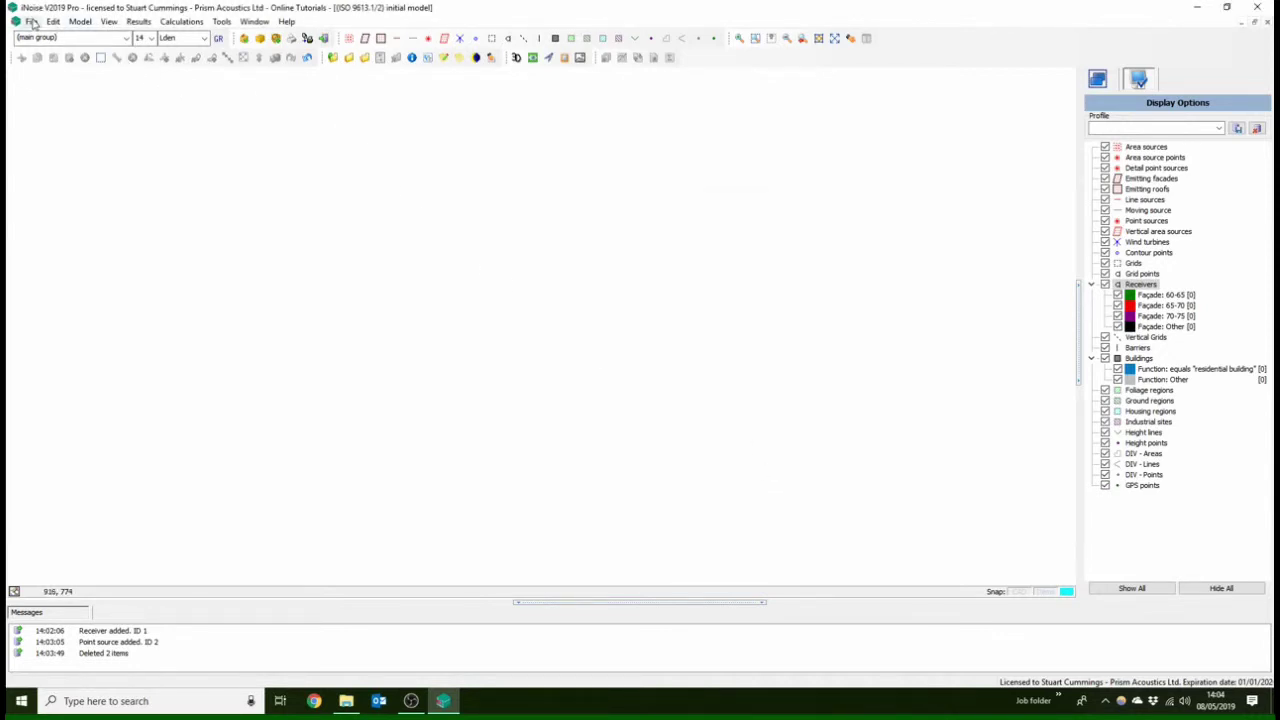
{"action": "left_click", "coordinate": [31, 21]}
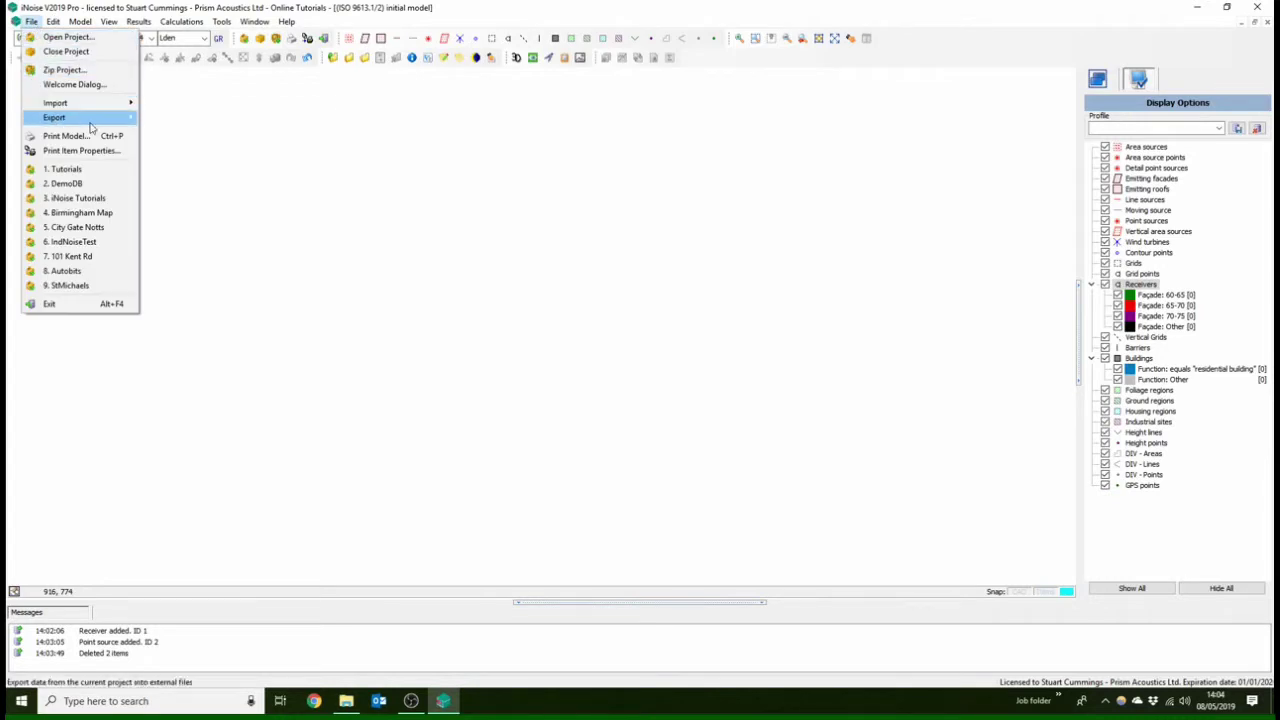
{"action": "left_click", "coordinate": [190, 124]}
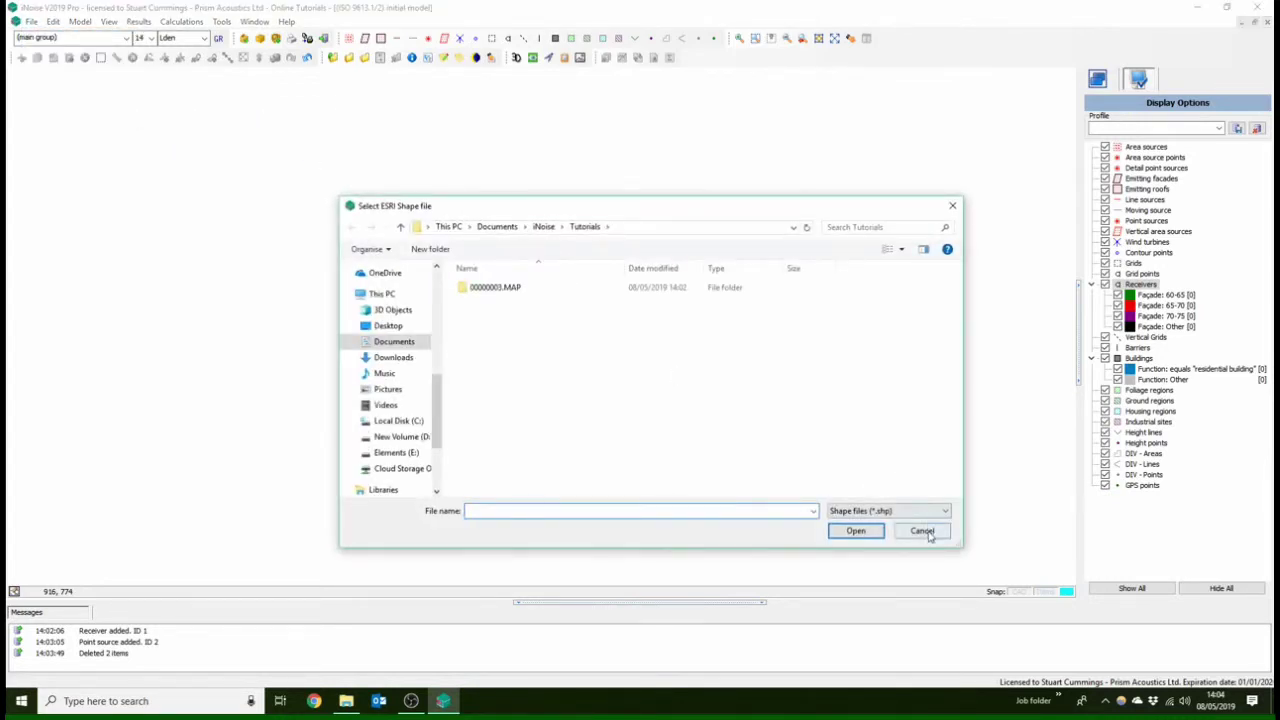
{"action": "left_click", "coordinate": [924, 531]}
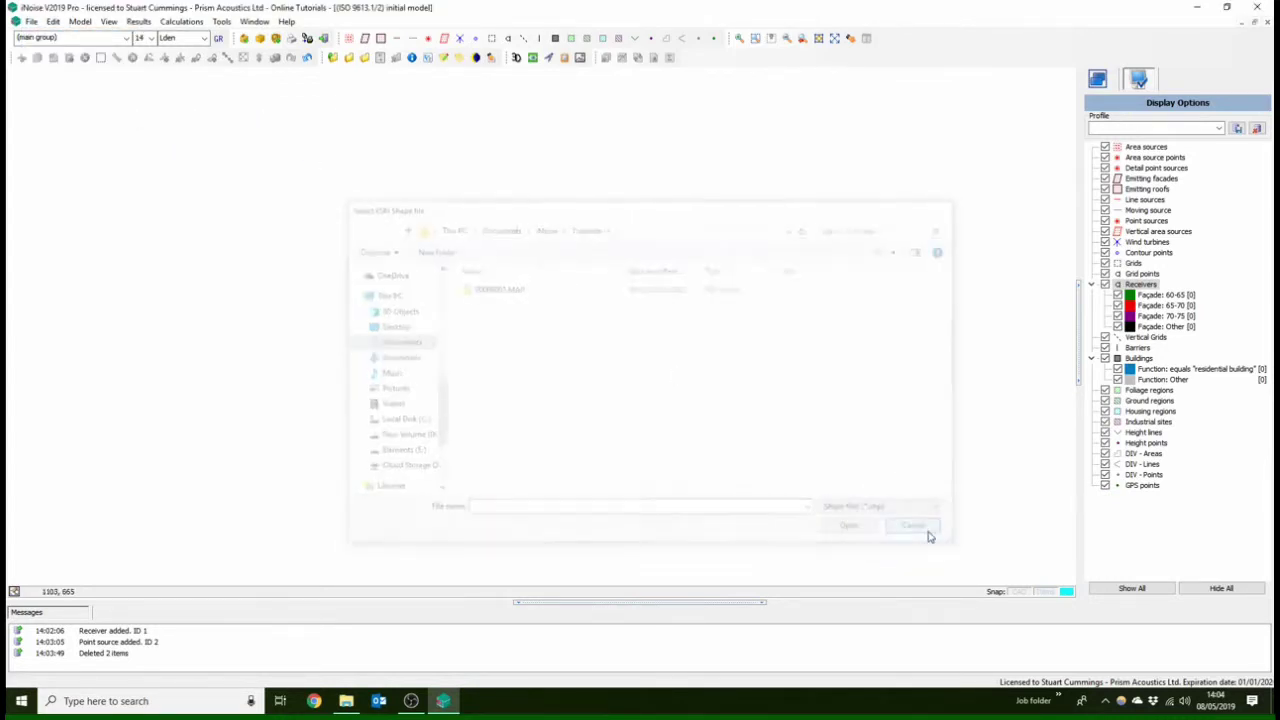
Open Tools > Geo-reference Images, set to grab from Google Earth in British Transverse Mercator
{"action": "left_click", "coordinate": [185, 24]}
{"action": "mouse_move", "coordinate": [224, 24]}
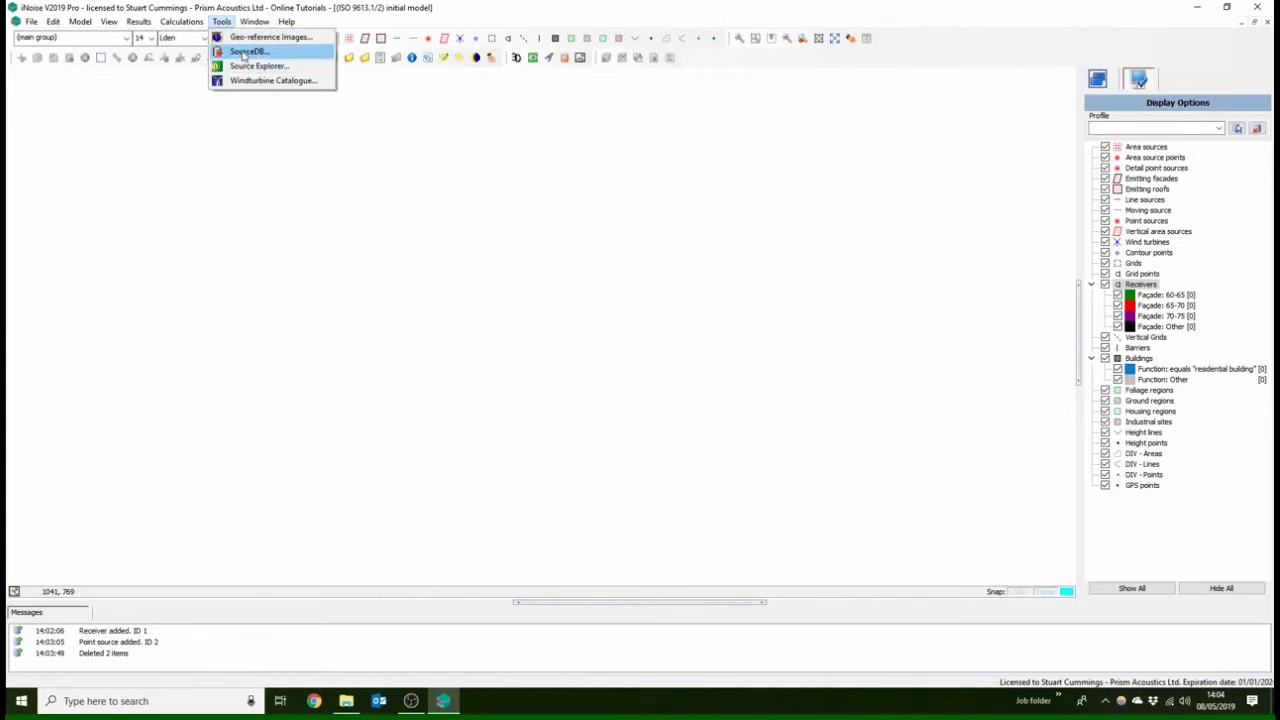
{"action": "left_click", "coordinate": [241, 38]}
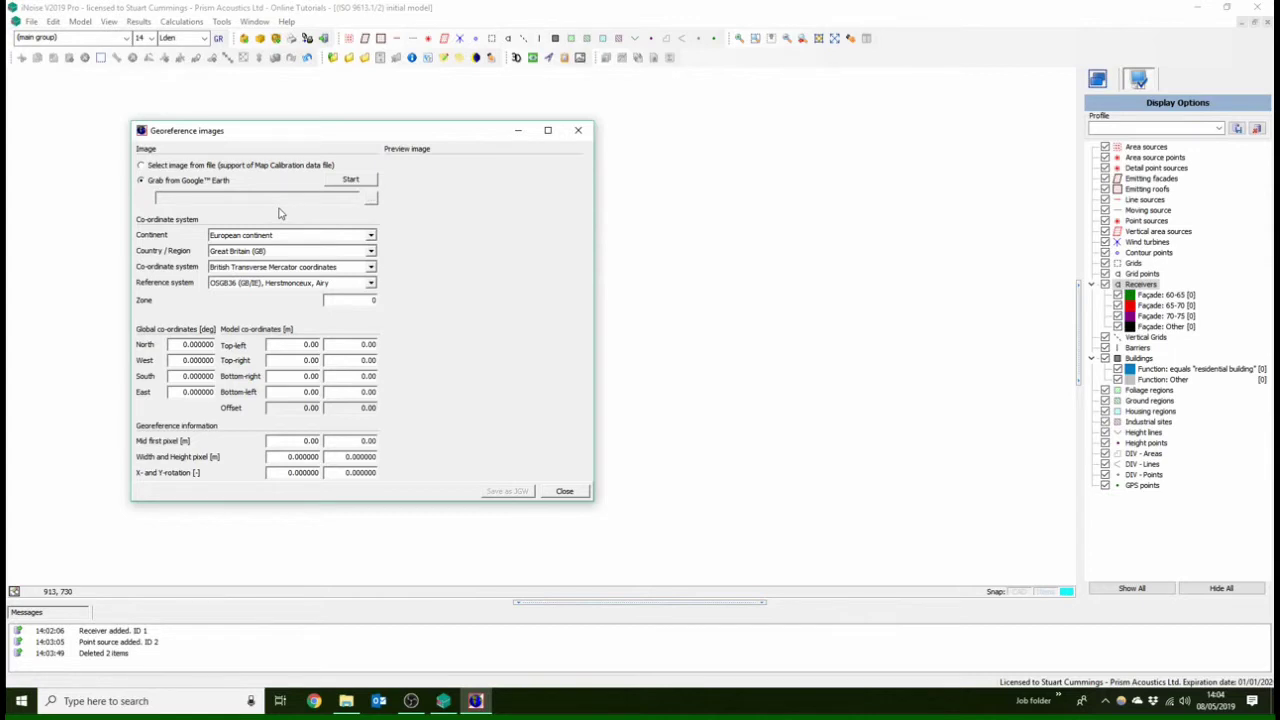
Launch the Google Earth grab, accept its usage conditions, and zoom in from the globe
{"action": "left_click", "coordinate": [341, 186]}
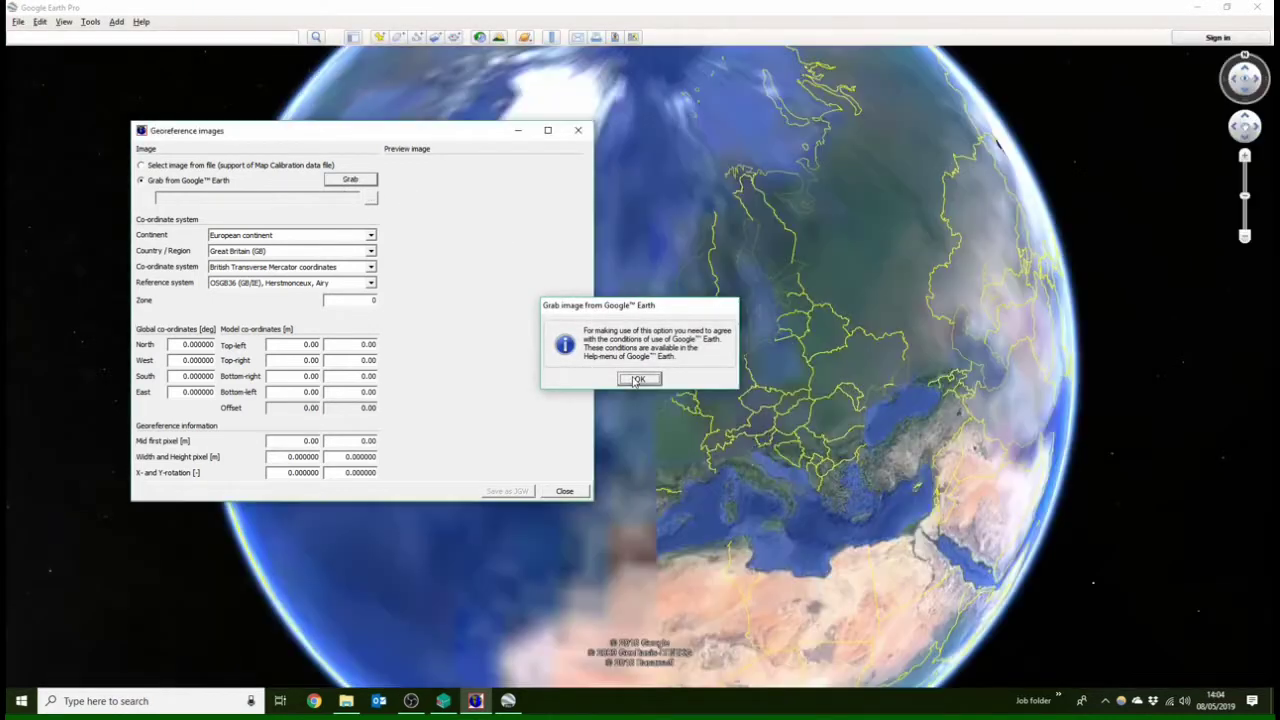
{"action": "left_click", "coordinate": [637, 379]}
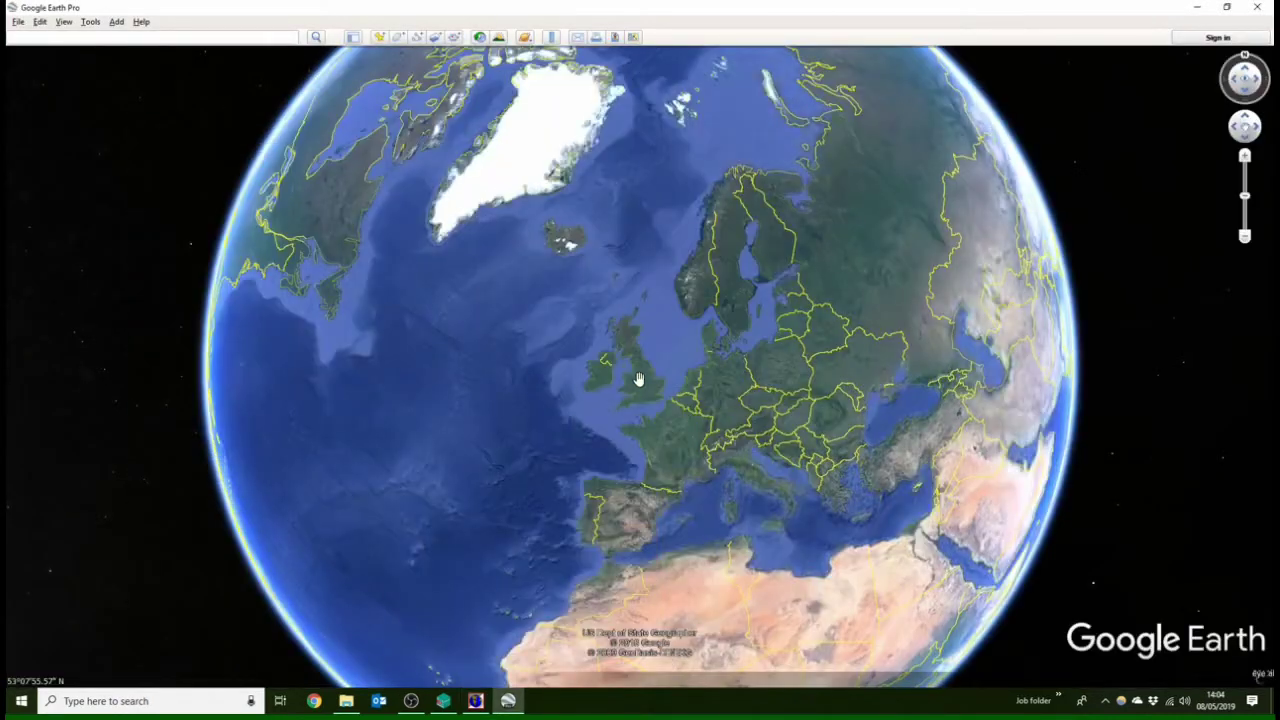
{"action": "left_click", "coordinate": [250, 37]}
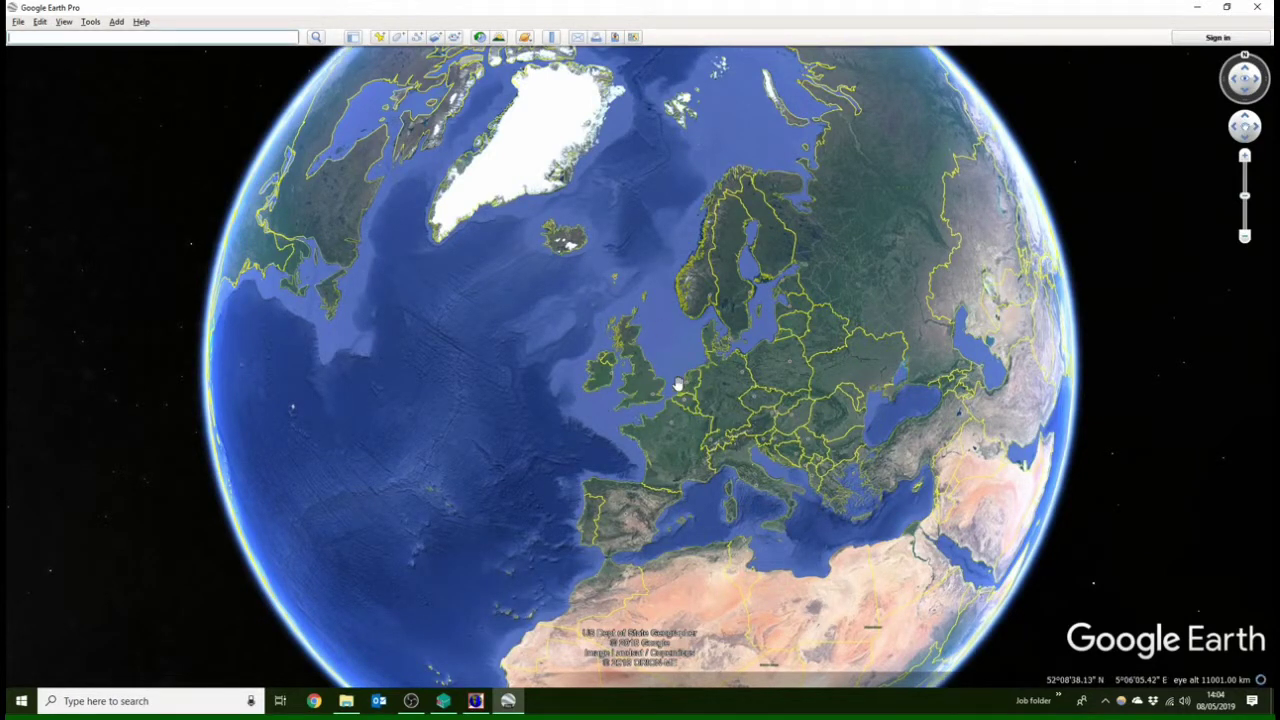
{"action": "scroll", "coordinate": [645, 377], "scroll_direction": "up", "scroll_amount": 2}
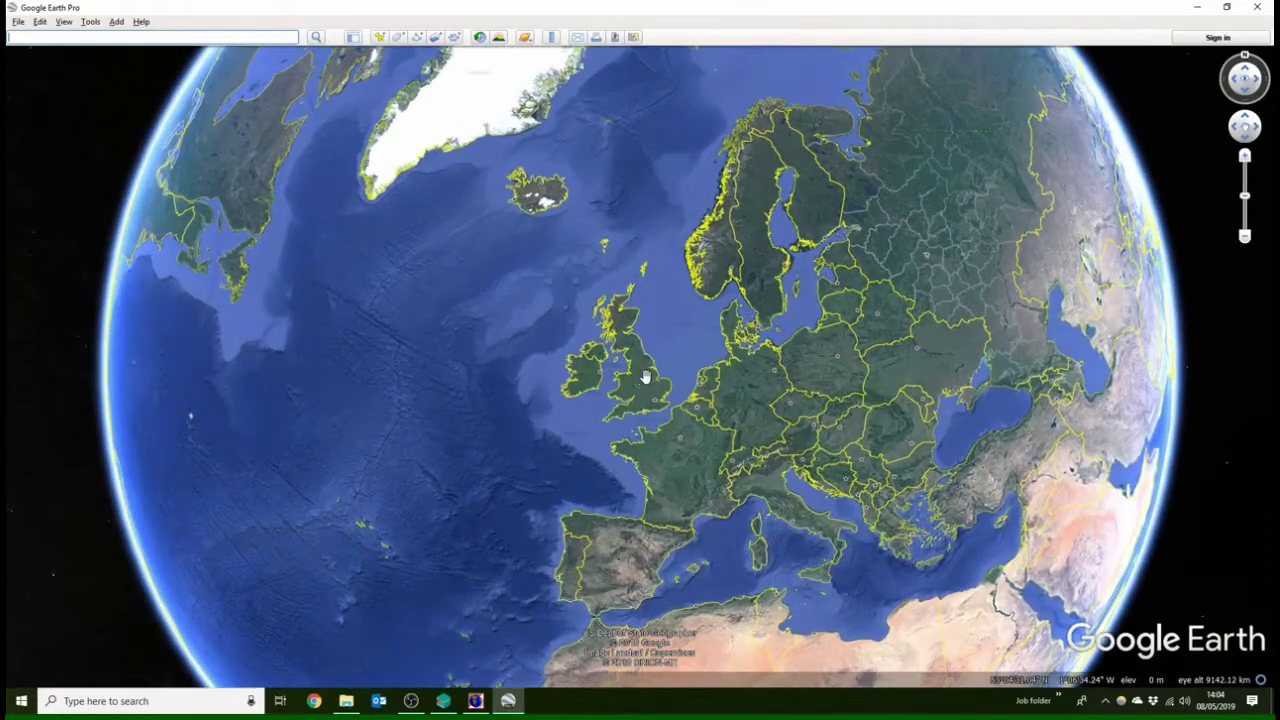
{"action": "scroll", "coordinate": [647, 379], "scroll_direction": "up", "scroll_amount": 4}
{"action": "scroll", "coordinate": [648, 380], "scroll_direction": "up", "scroll_amount": 3}
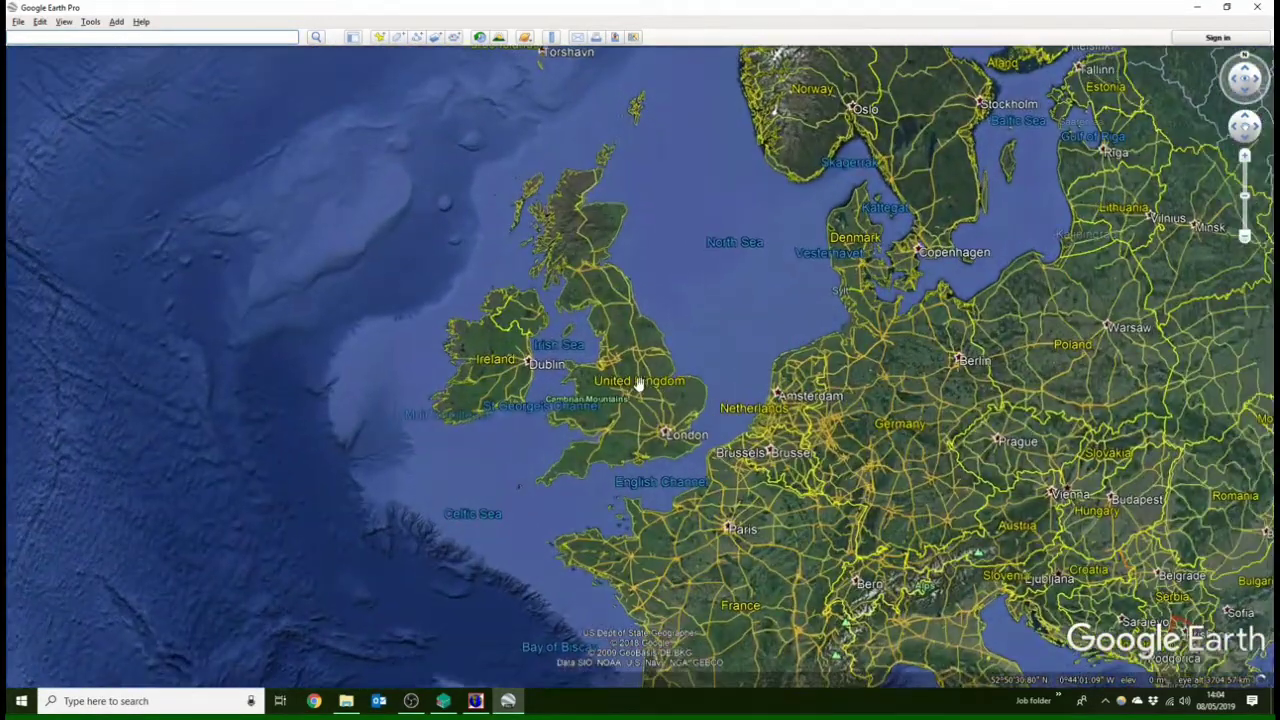
{"action": "scroll", "coordinate": [608, 396], "scroll_direction": "up", "scroll_amount": 3}
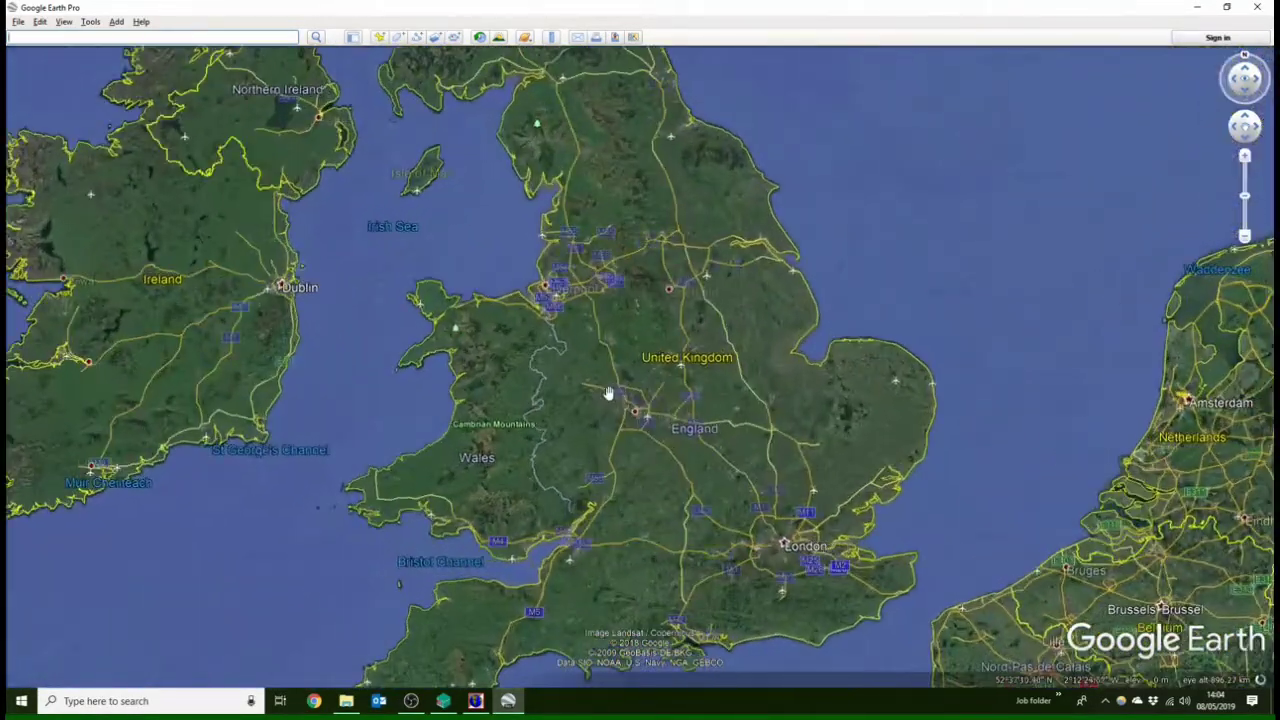
{"action": "scroll", "coordinate": [629, 443], "scroll_direction": "up", "scroll_amount": 3}
{"action": "scroll", "coordinate": [633, 446], "scroll_direction": "up", "scroll_amount": 2}
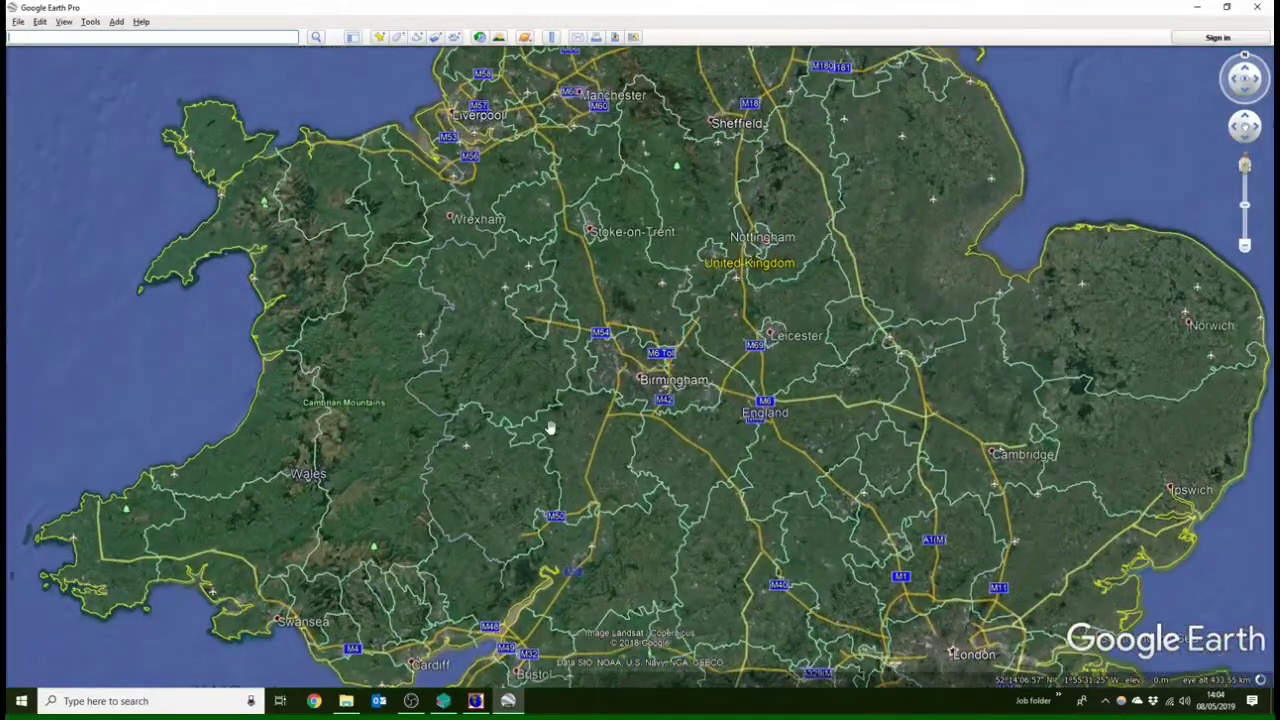
{"action": "scroll", "coordinate": [645, 355], "scroll_direction": "up", "scroll_amount": 3}
{"action": "scroll", "coordinate": [643, 347], "scroll_direction": "up", "scroll_amount": 3}
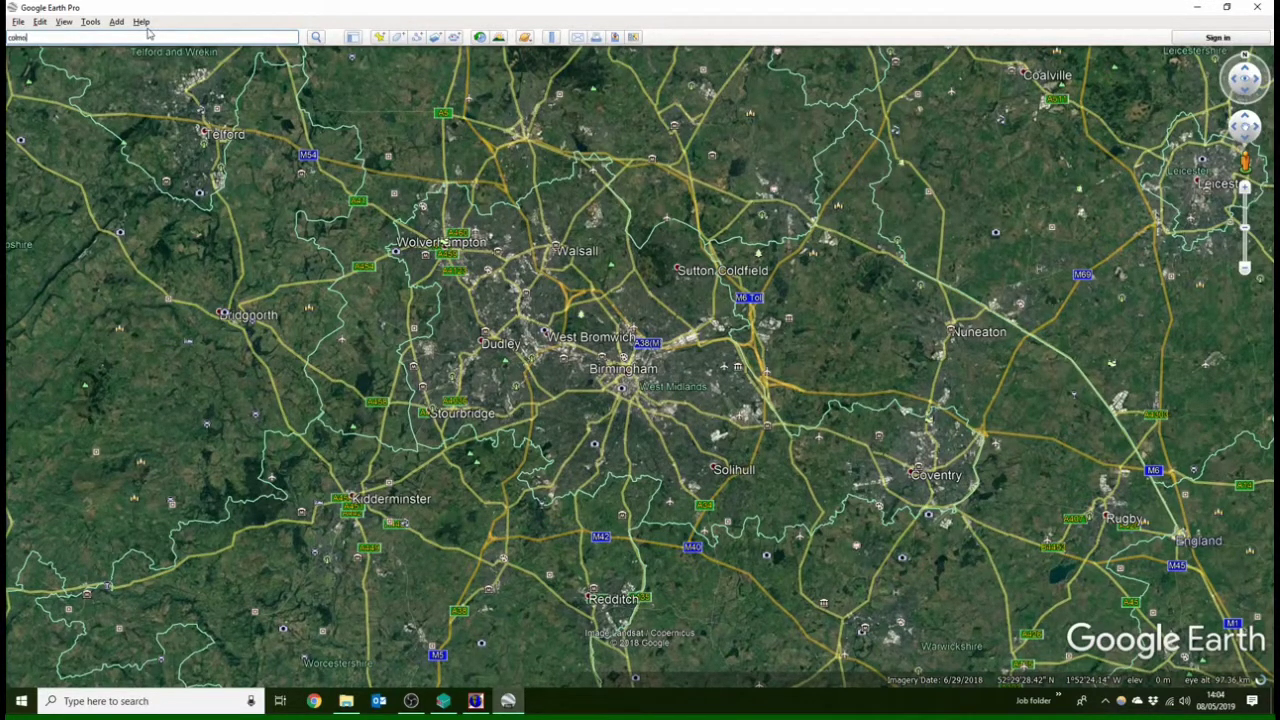
Fly to The Colmore Building via search, clear the placemark, hide side panels, and nudge the view down
{"action": "type", "text": "re"}
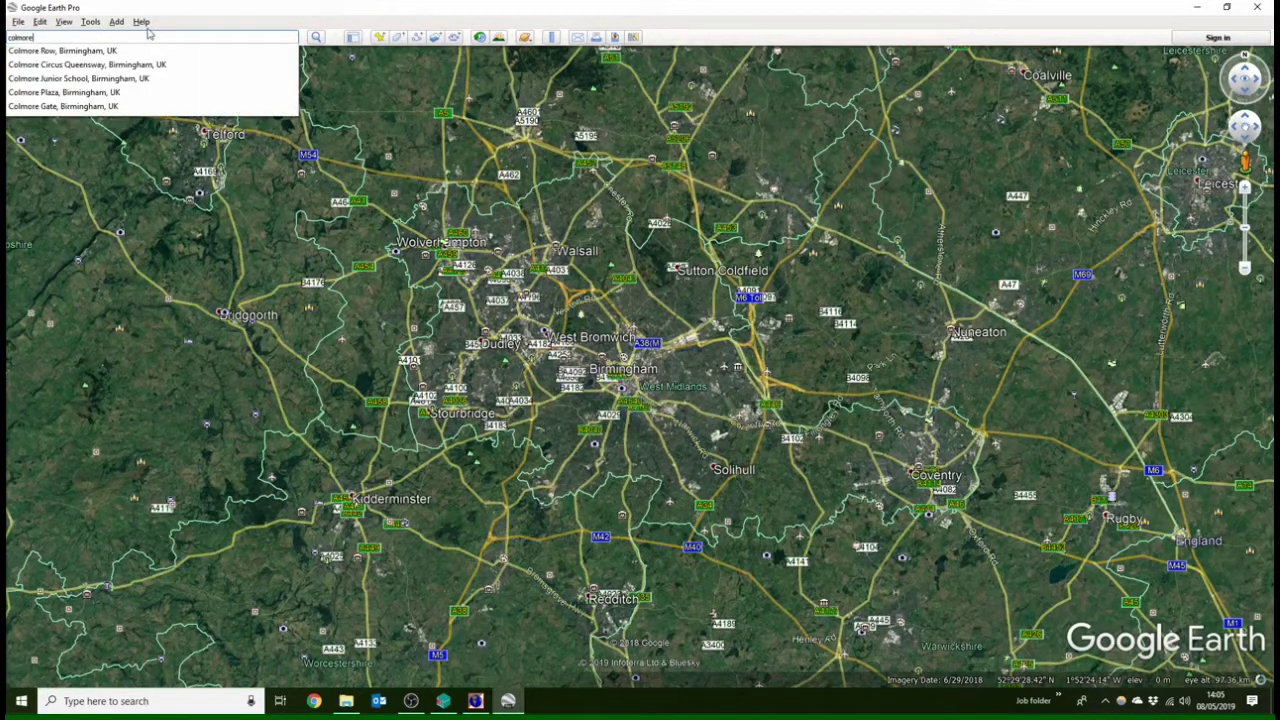
{"action": "type", "text": " buil"}
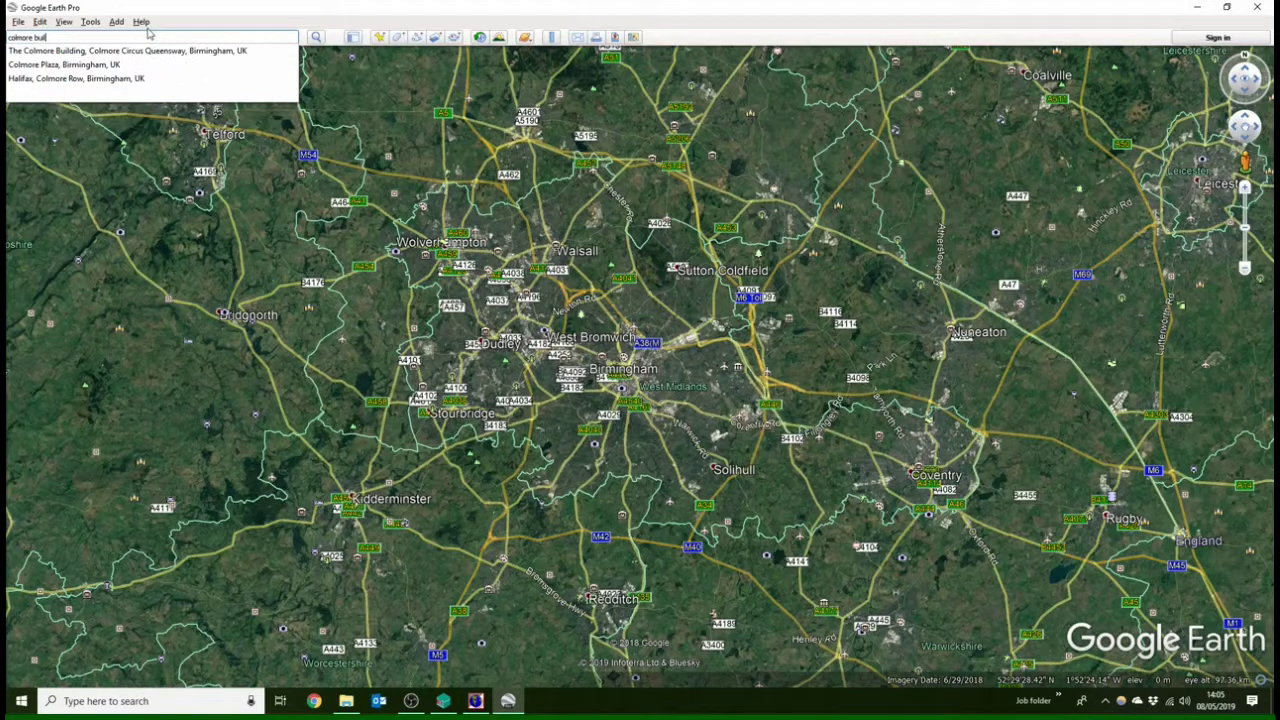
{"action": "key", "text": "Down"}
{"action": "key", "text": "Return"}
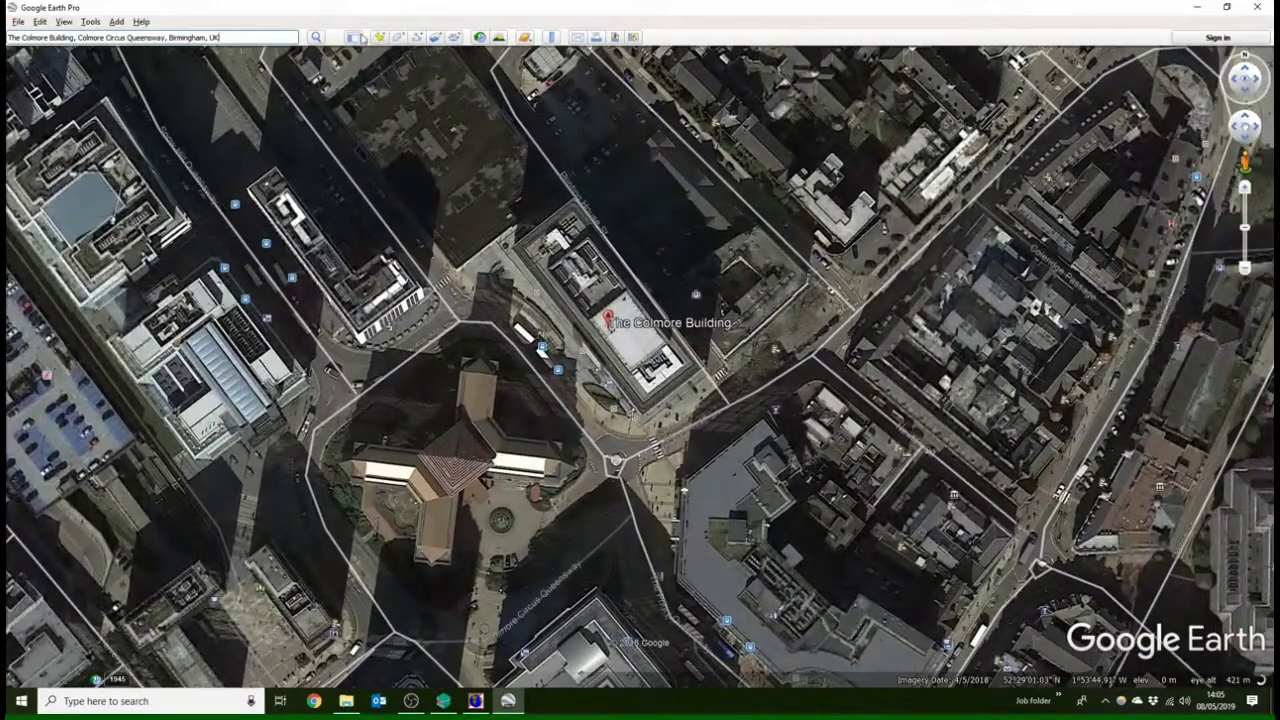
{"action": "left_click", "coordinate": [353, 37]}
{"action": "left_click", "coordinate": [255, 111]}
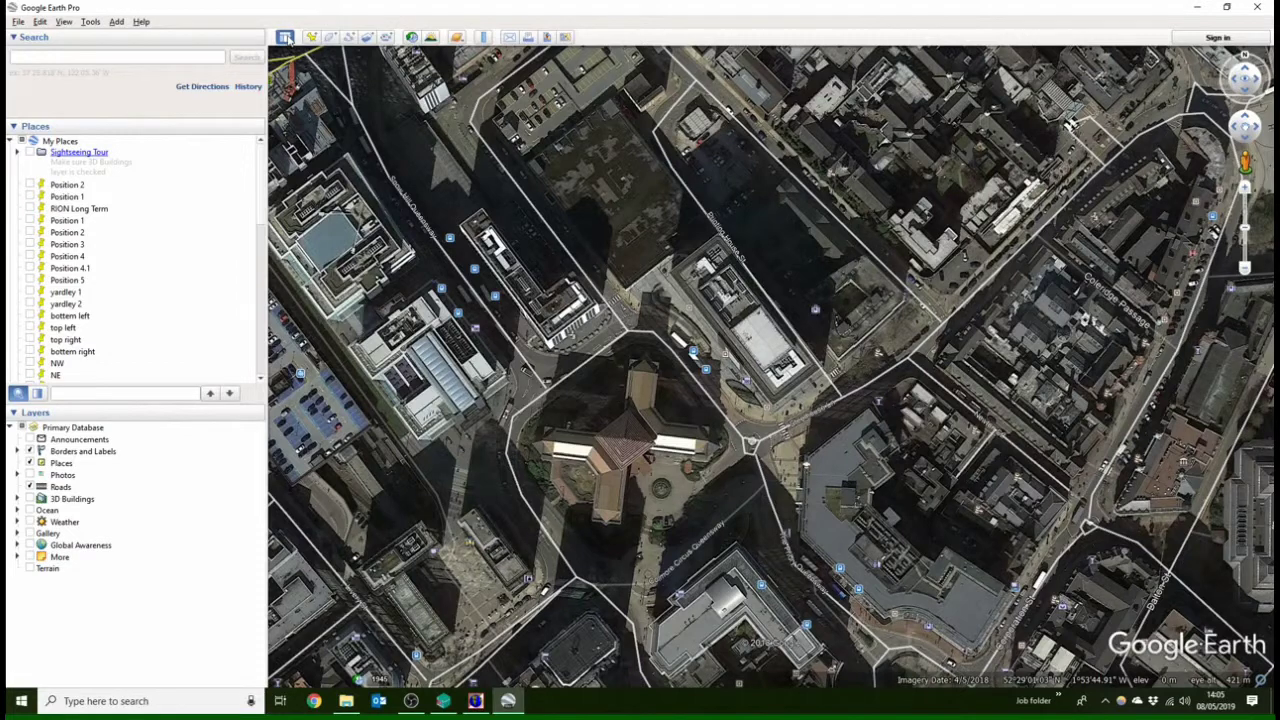
{"action": "left_click", "coordinate": [285, 37]}
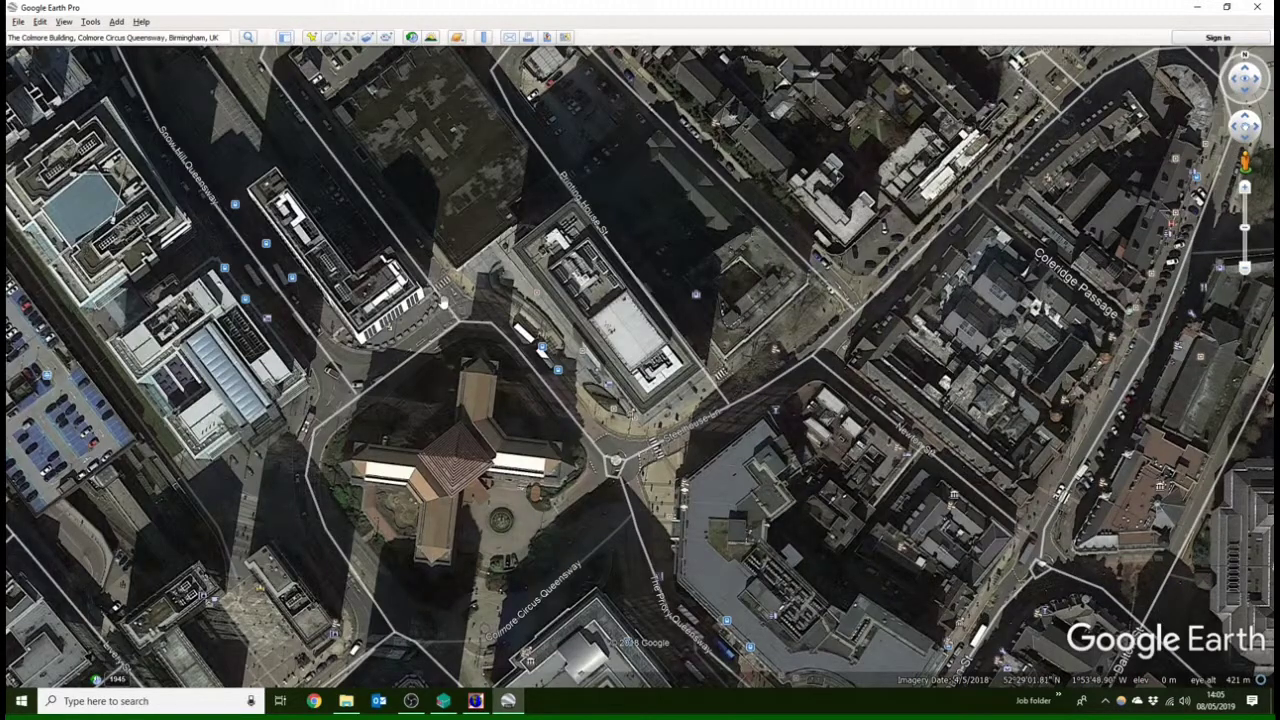
{"action": "left_click_drag", "start_coordinate": [443, 303], "coordinate": [440, 367]}
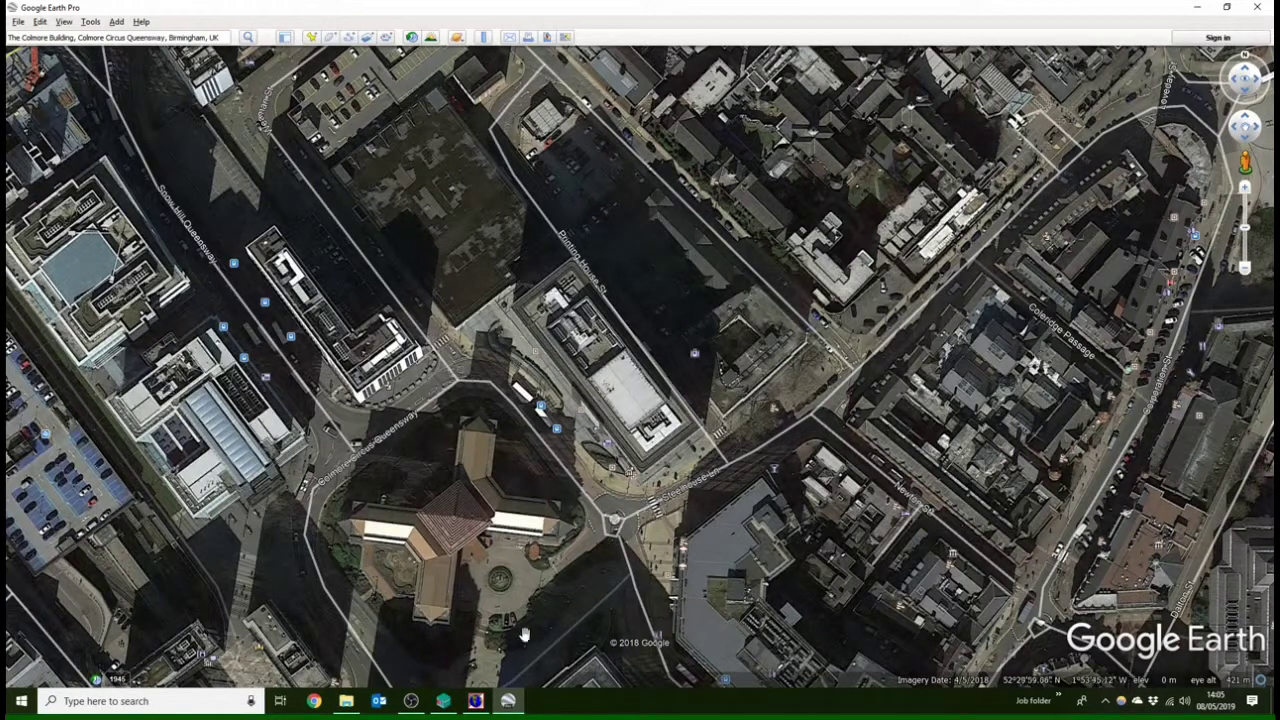
Grab the current Google Earth view as an image, accepting the usage conditions
{"action": "left_click", "coordinate": [475, 700]}
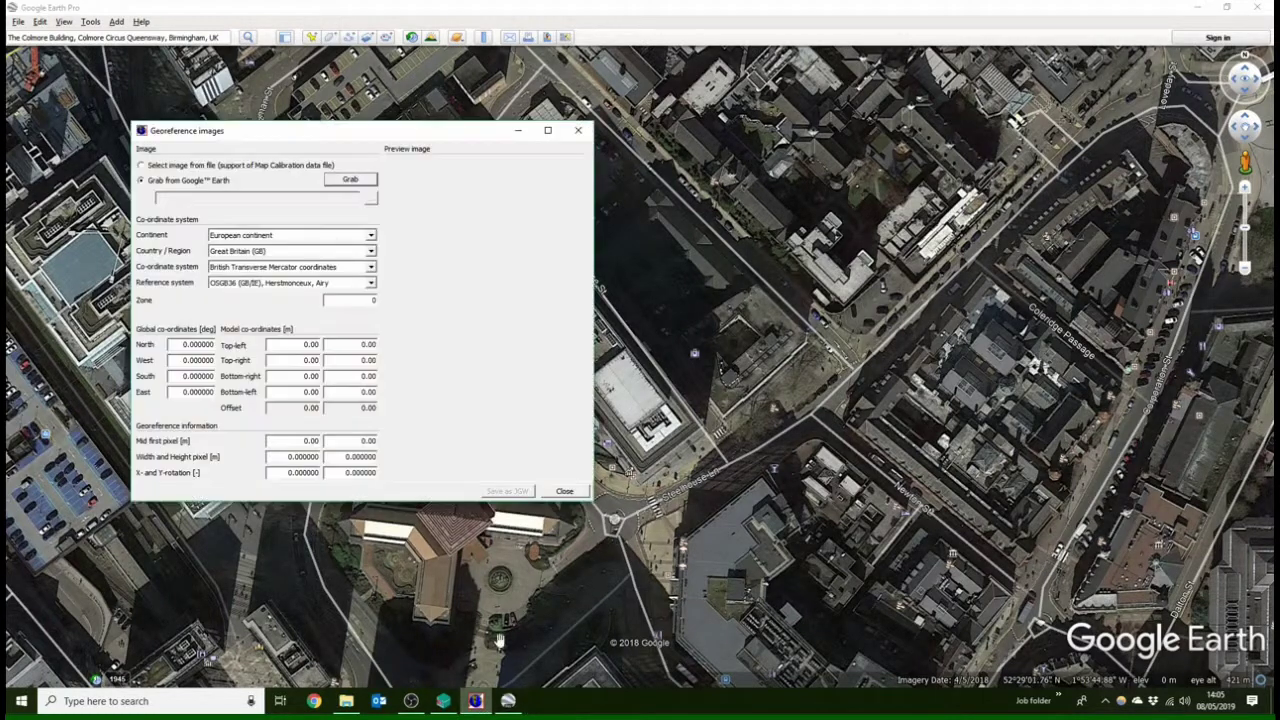
{"action": "left_click", "coordinate": [355, 178]}
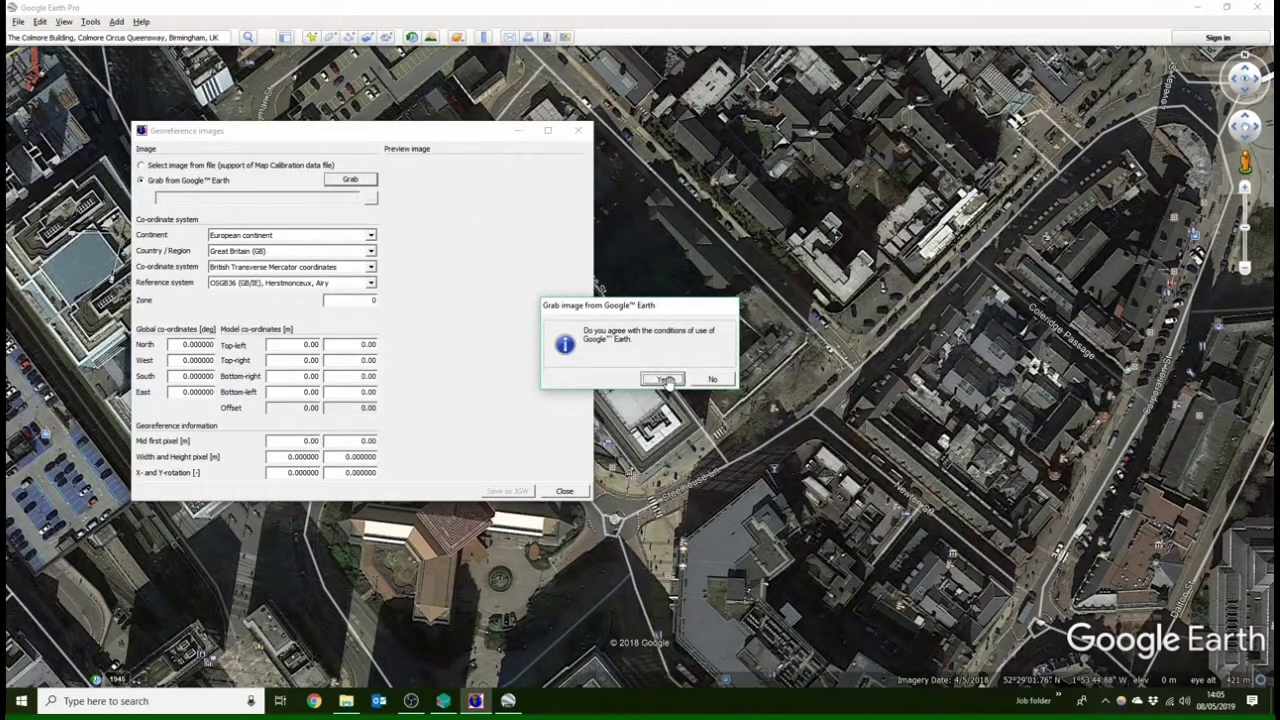
{"action": "left_click", "coordinate": [664, 380]}
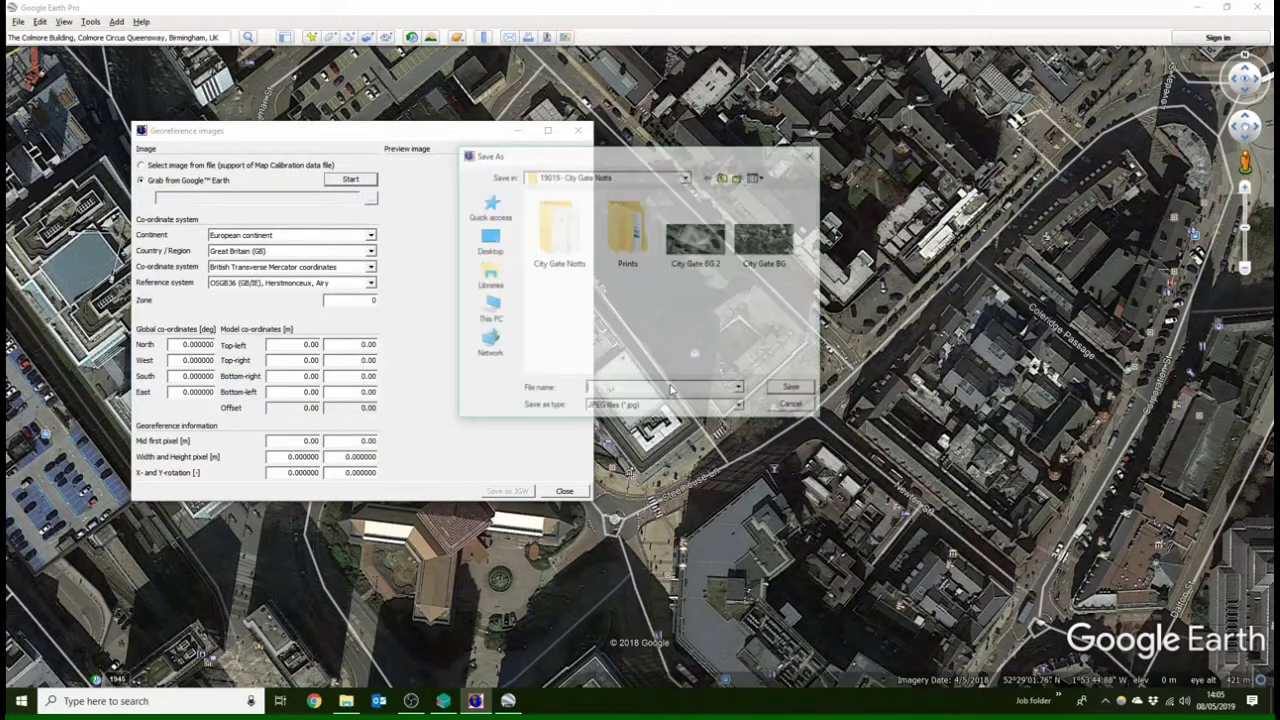
Save the grabbed image as Tutorial1 in the OneDrive folder and confirm the georeference message
{"action": "left_click", "coordinate": [724, 177]}
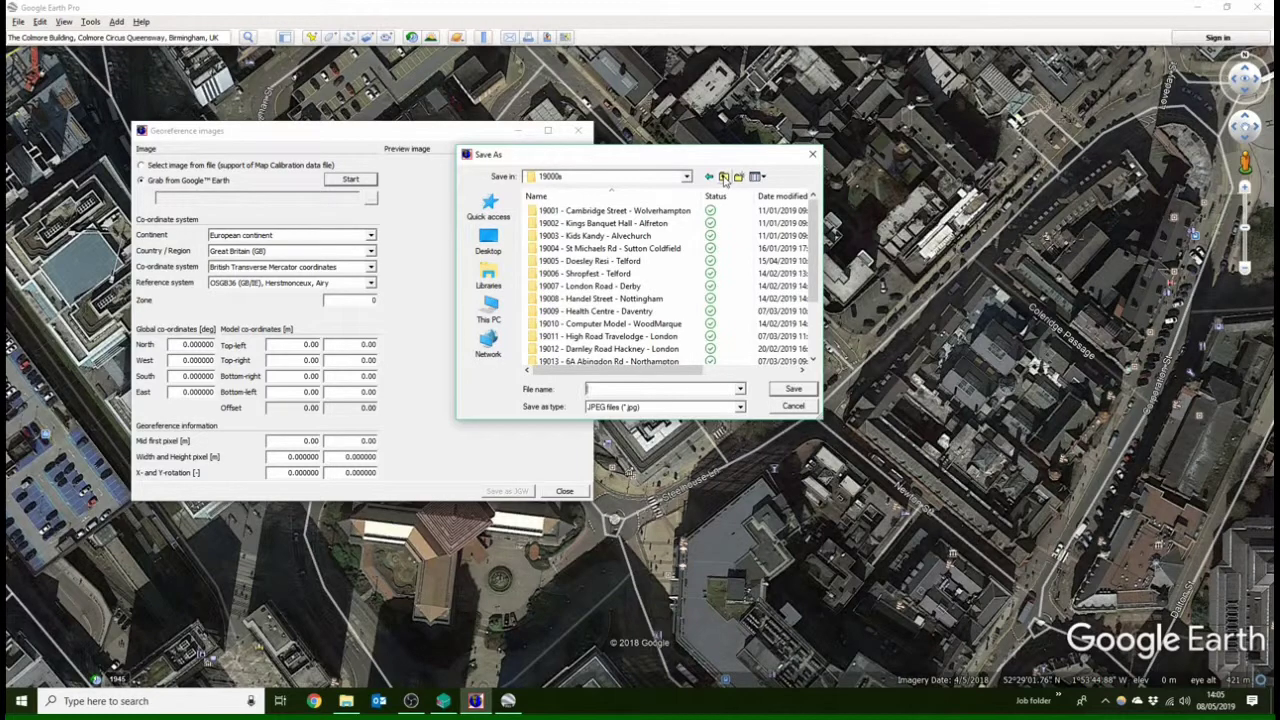
{"action": "left_click", "coordinate": [724, 177]}
{"action": "left_click", "coordinate": [724, 177]}
{"action": "left_click", "coordinate": [724, 177]}
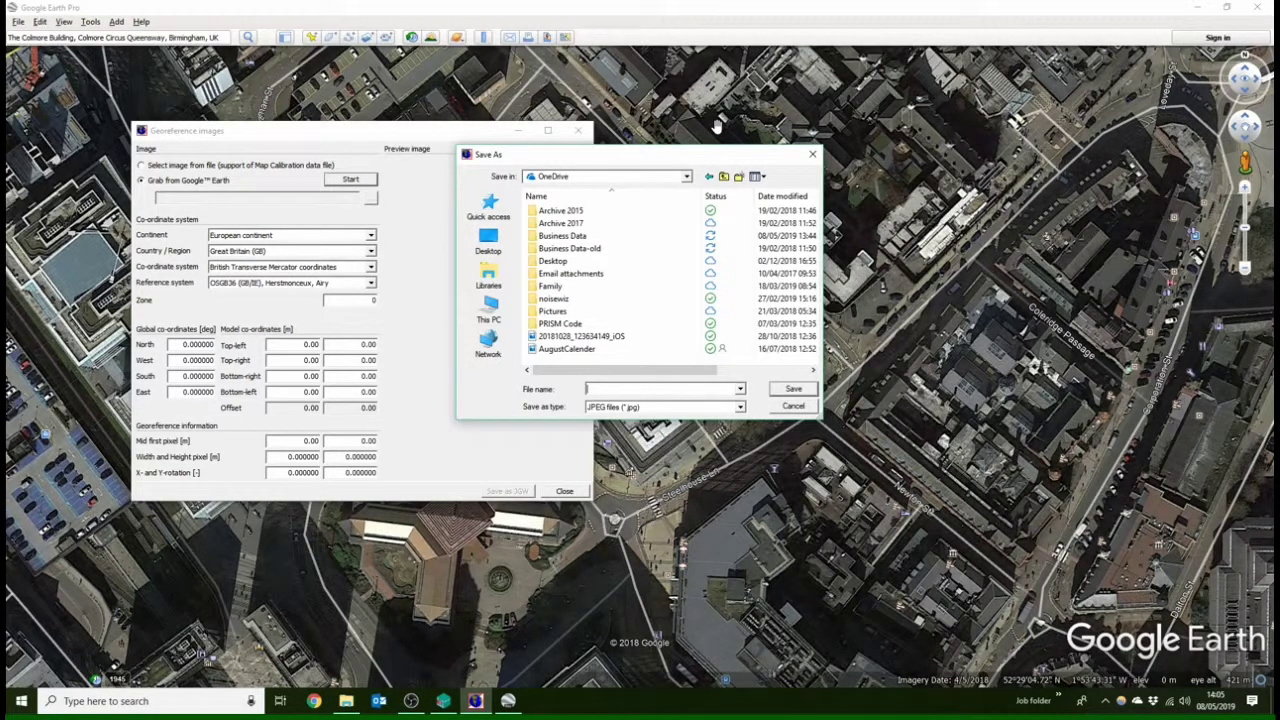
{"action": "left_click", "coordinate": [678, 177]}
{"action": "left_click", "coordinate": [620, 390]}
{"action": "type", "text": "Tutorial1"}
{"action": "left_click", "coordinate": [776, 392]}
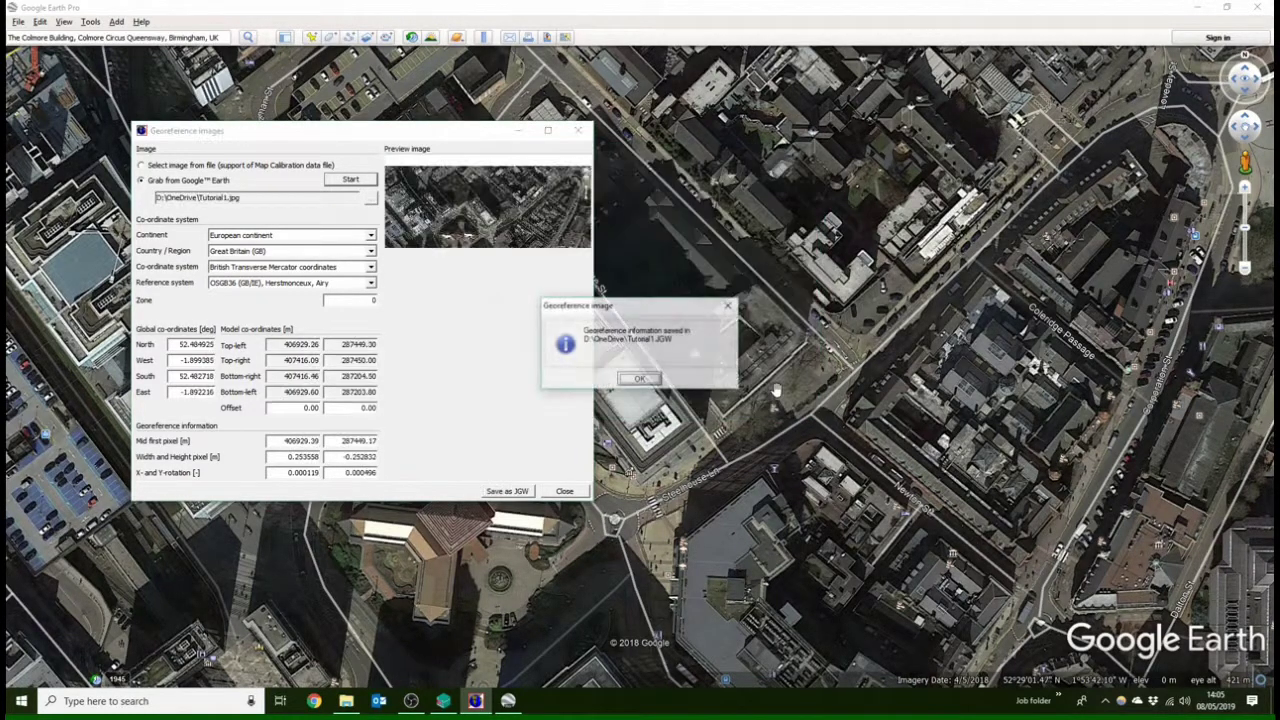
{"action": "left_click", "coordinate": [640, 379]}
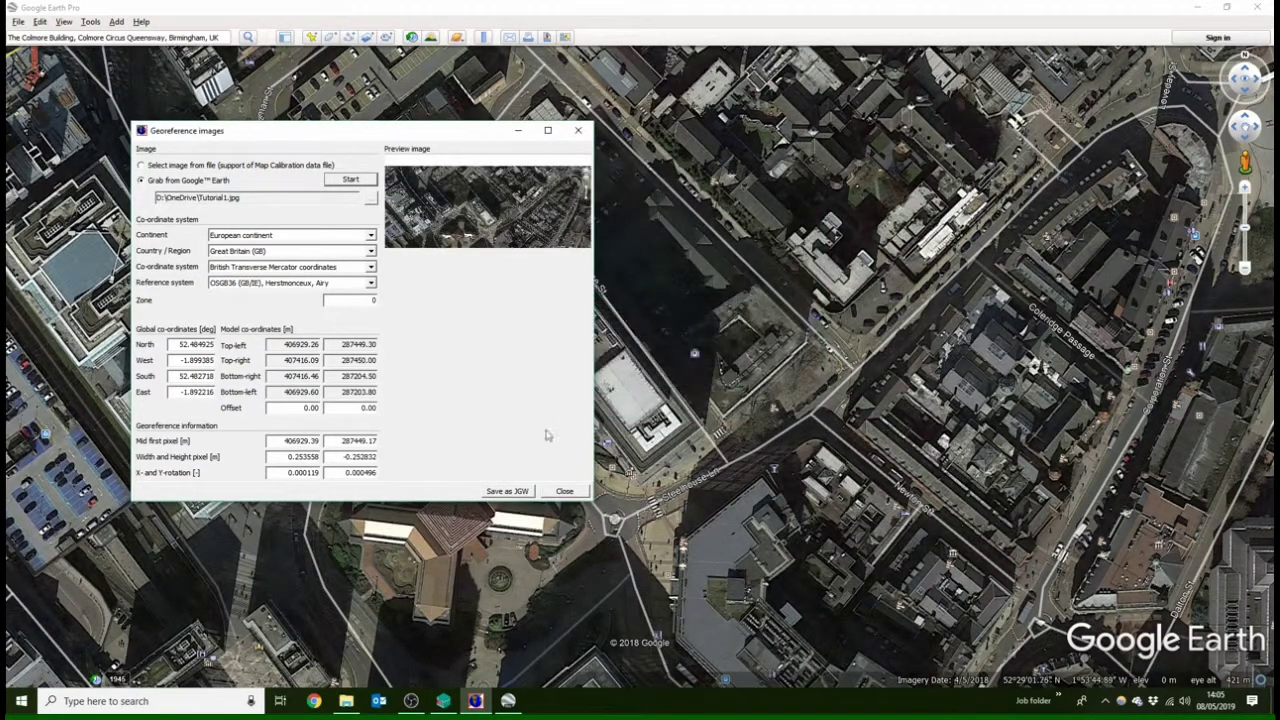
Add OneDrive\Tutorial1.jpg as a background map in the iNoise model view
{"action": "left_click", "coordinate": [564, 491]}
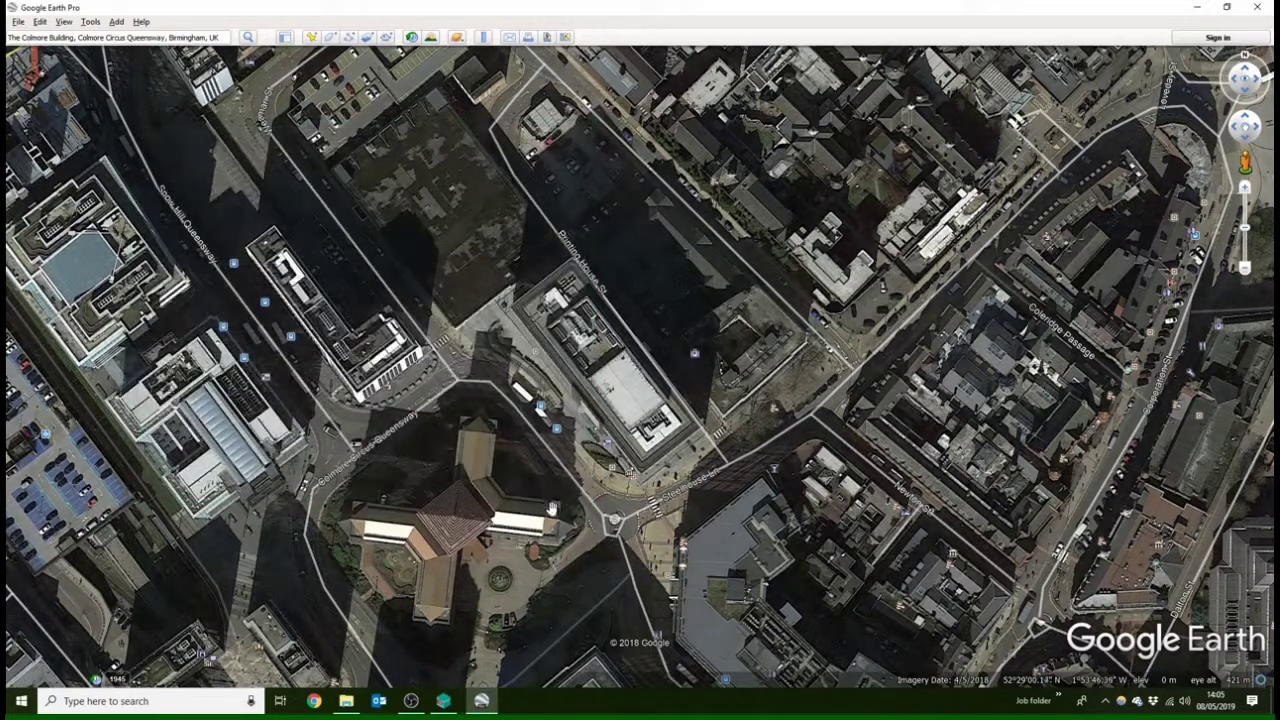
{"action": "left_click", "coordinate": [443, 700]}
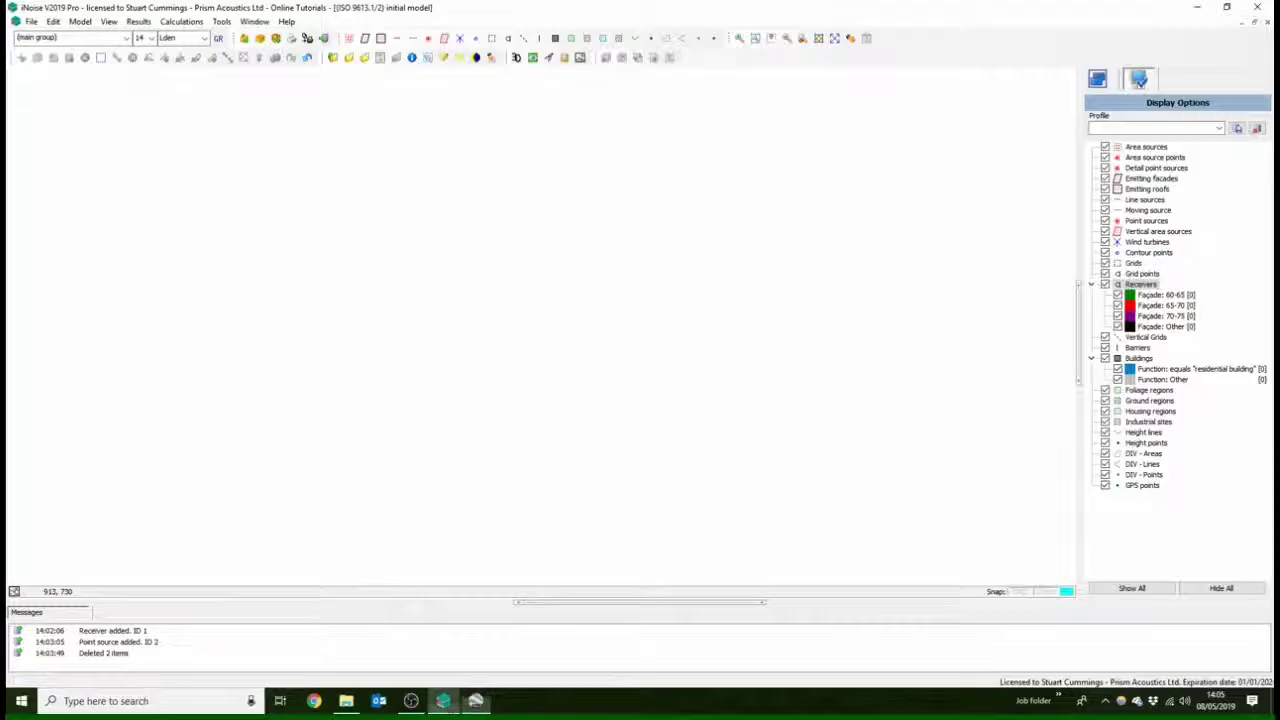
{"action": "left_click", "coordinate": [109, 21]}
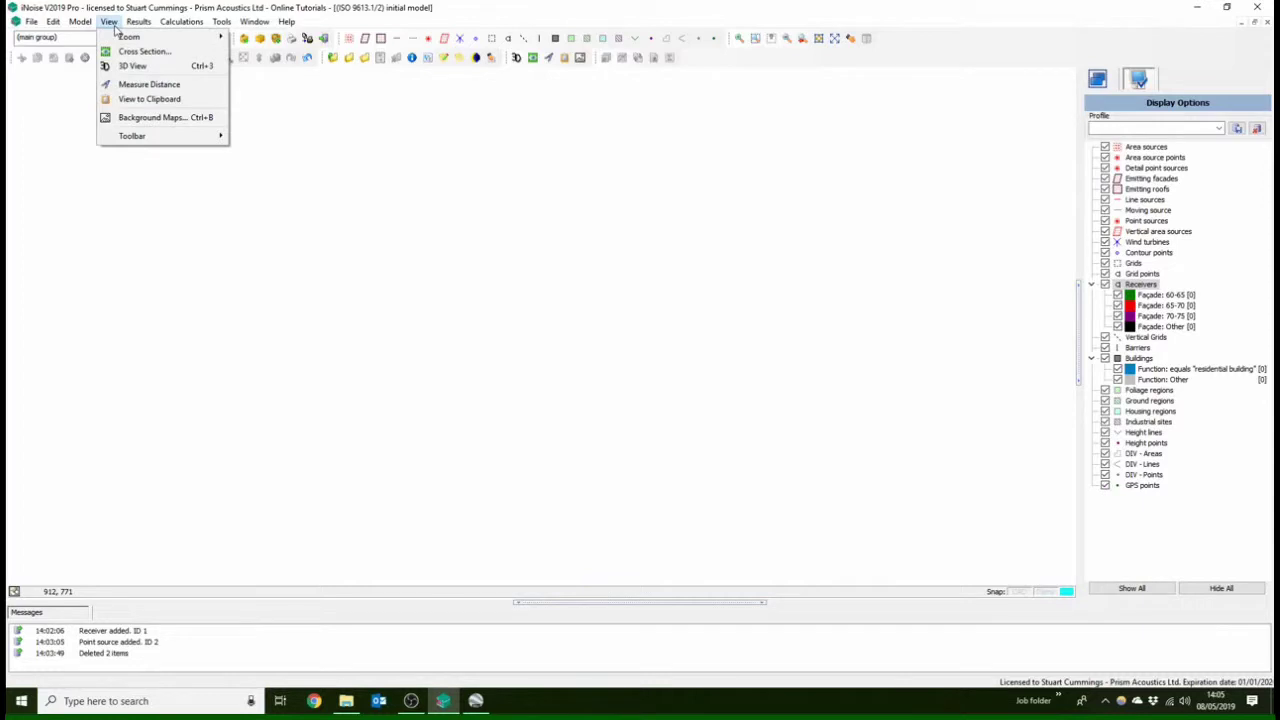
{"action": "left_click", "coordinate": [160, 117]}
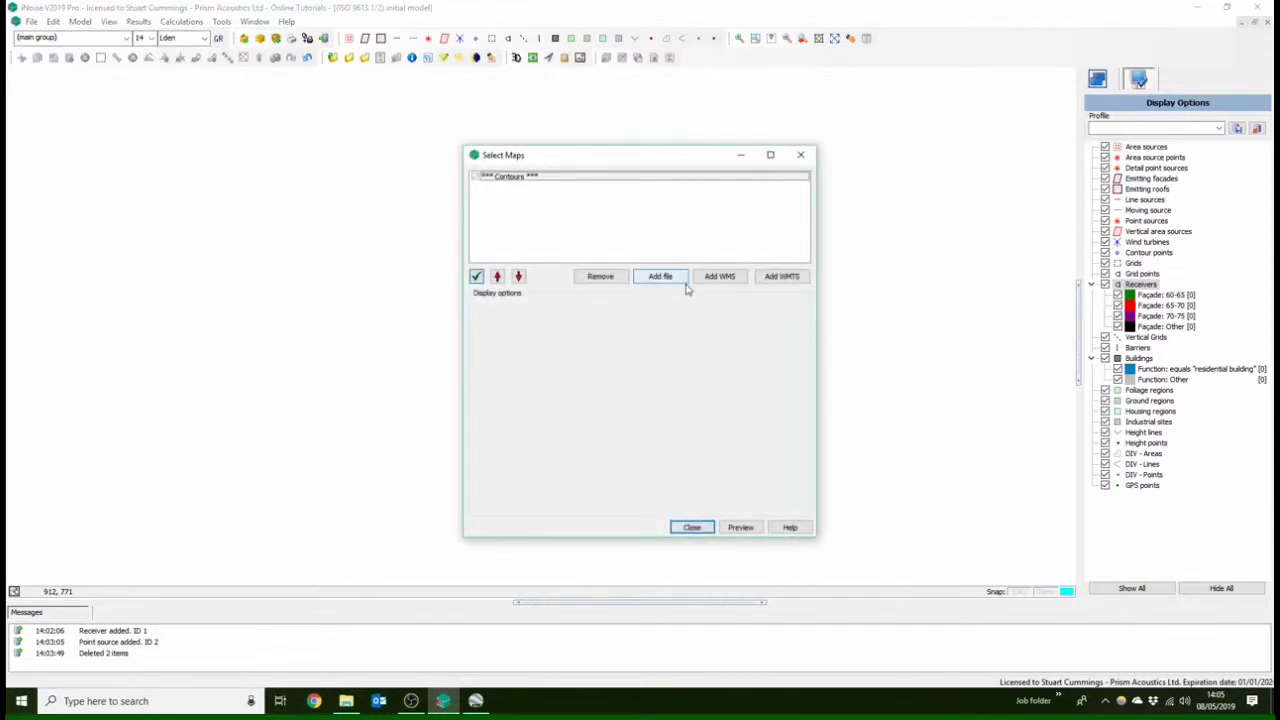
{"action": "left_click", "coordinate": [684, 282]}
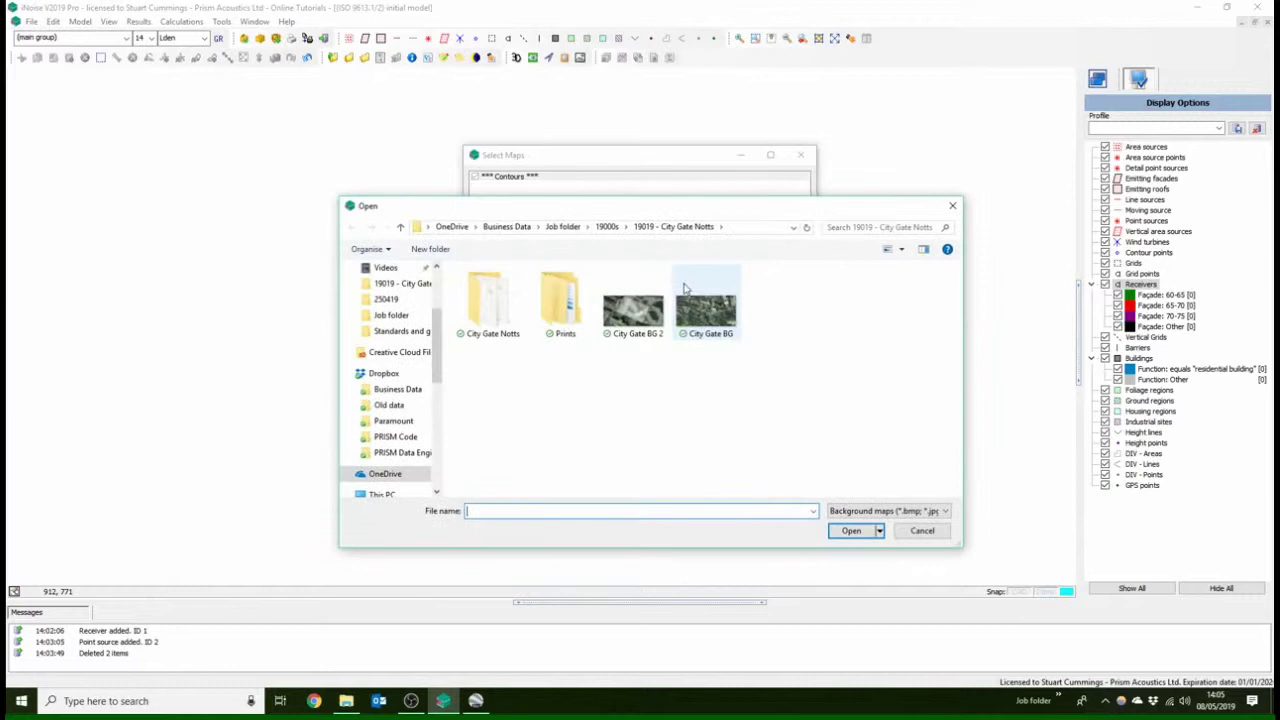
{"action": "left_click", "coordinate": [513, 228]}
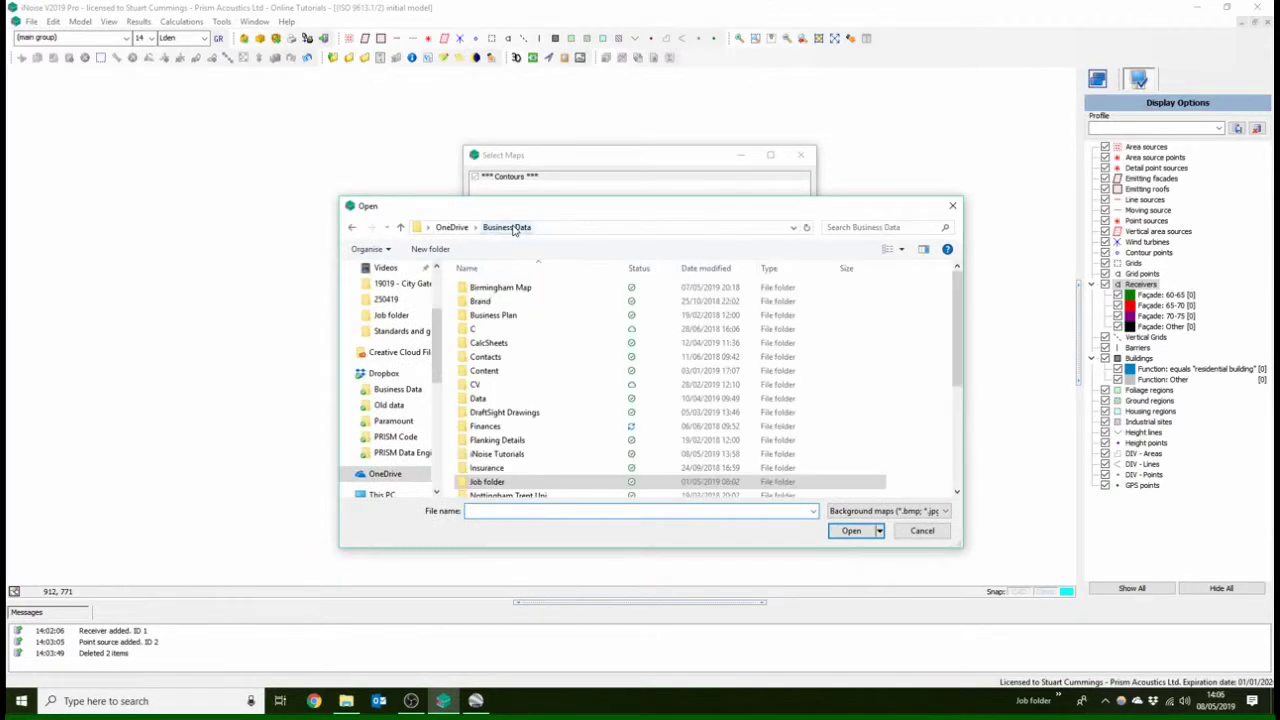
{"action": "left_click", "coordinate": [451, 227]}
{"action": "left_click", "coordinate": [485, 481]}
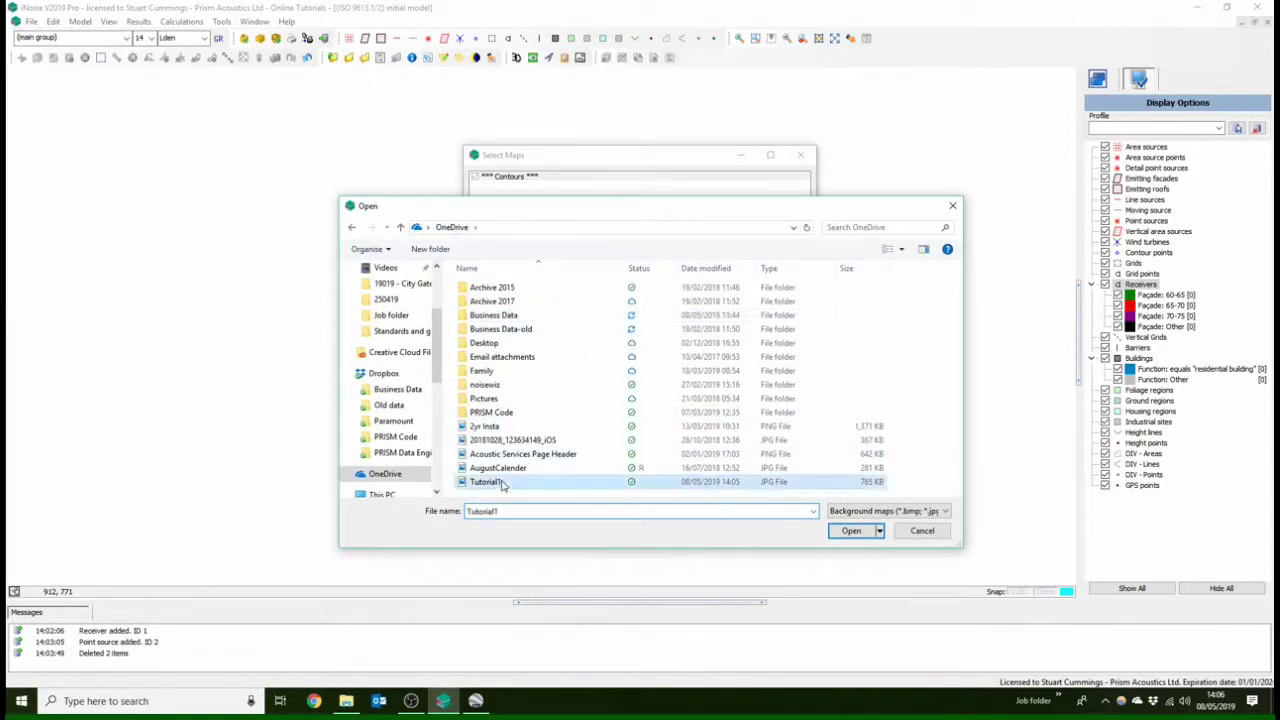
{"action": "left_click", "coordinate": [850, 530]}
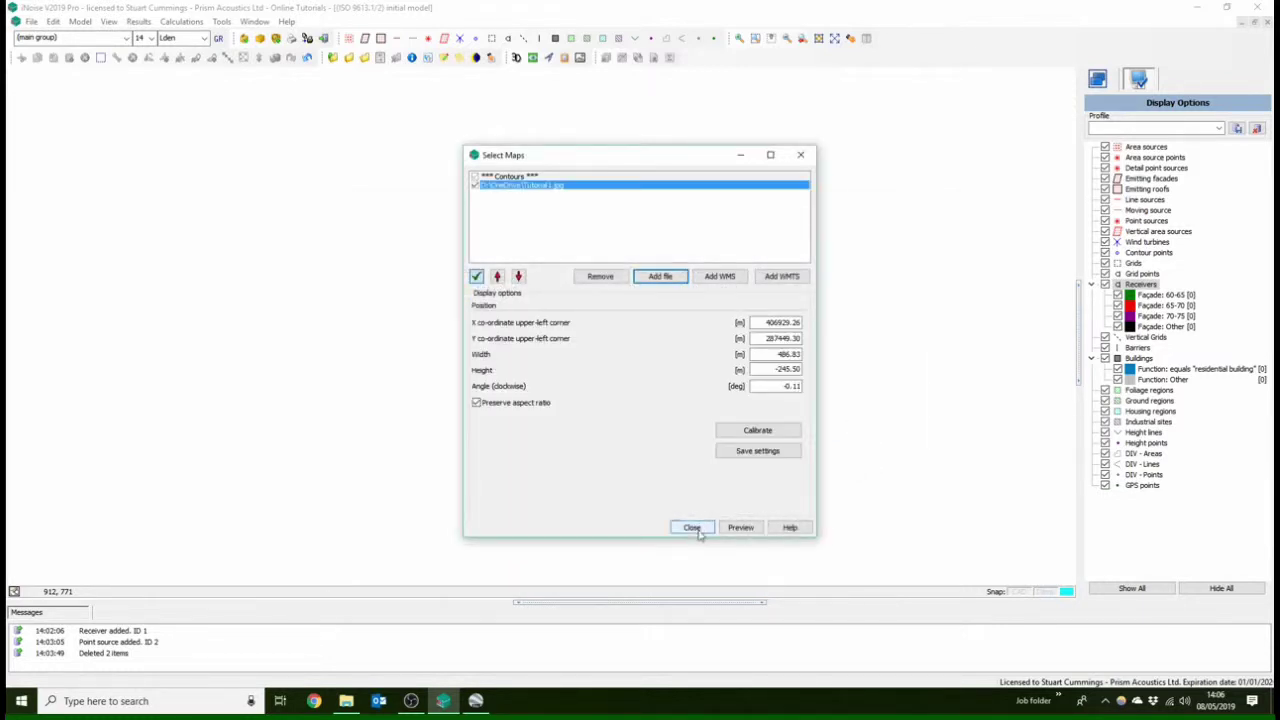
{"action": "left_click", "coordinate": [699, 530]}
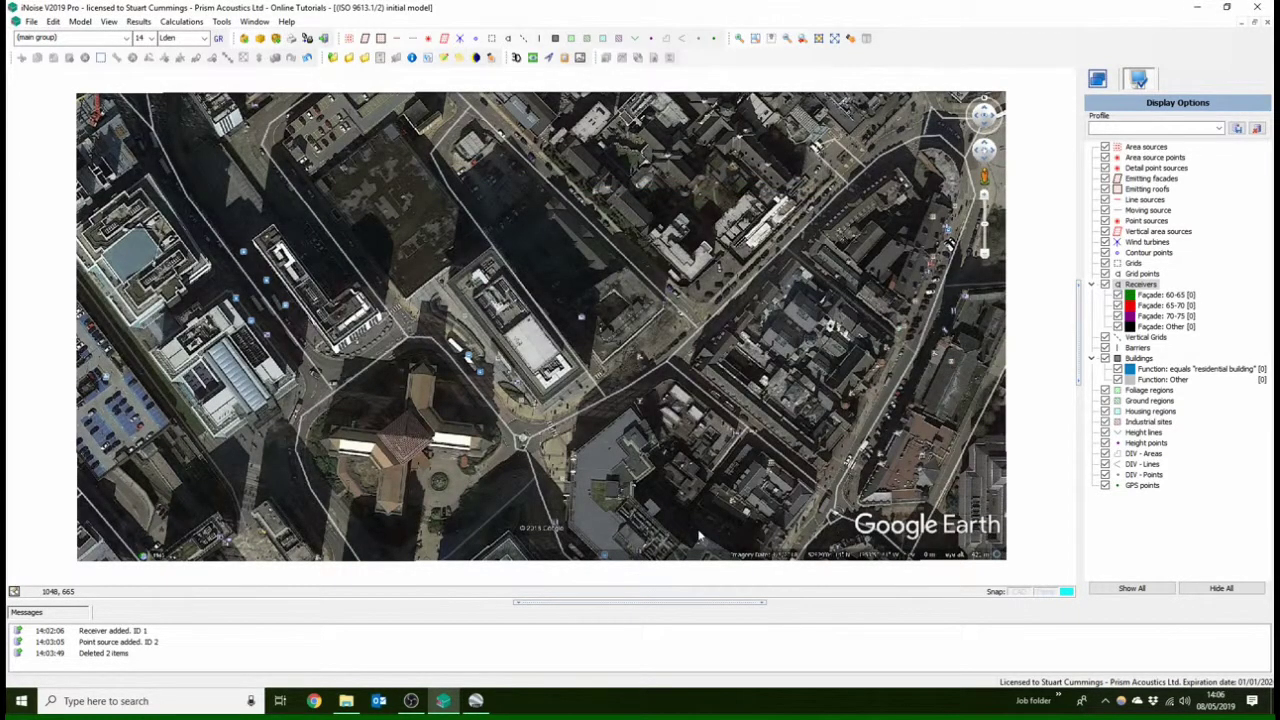
Close Google Earth Pro
{"action": "left_click", "coordinate": [476, 701]}
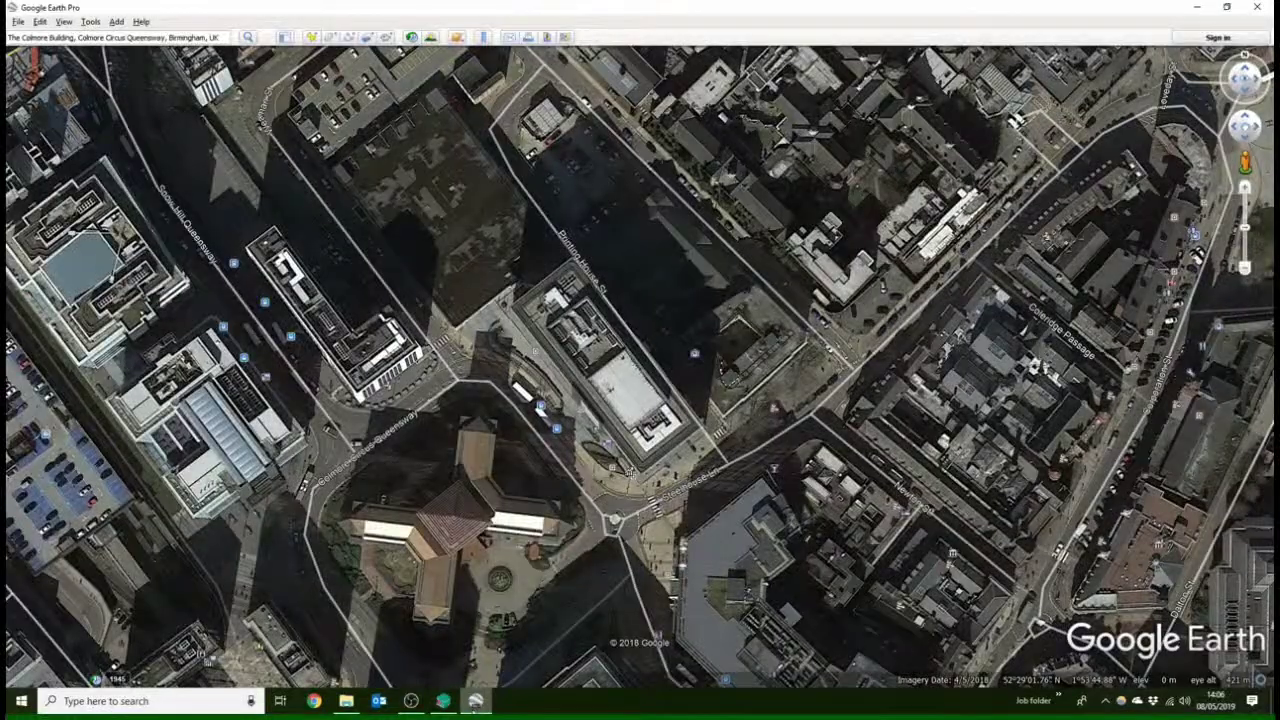
{"action": "left_click", "coordinate": [476, 701]}
{"action": "left_click", "coordinate": [476, 701]}
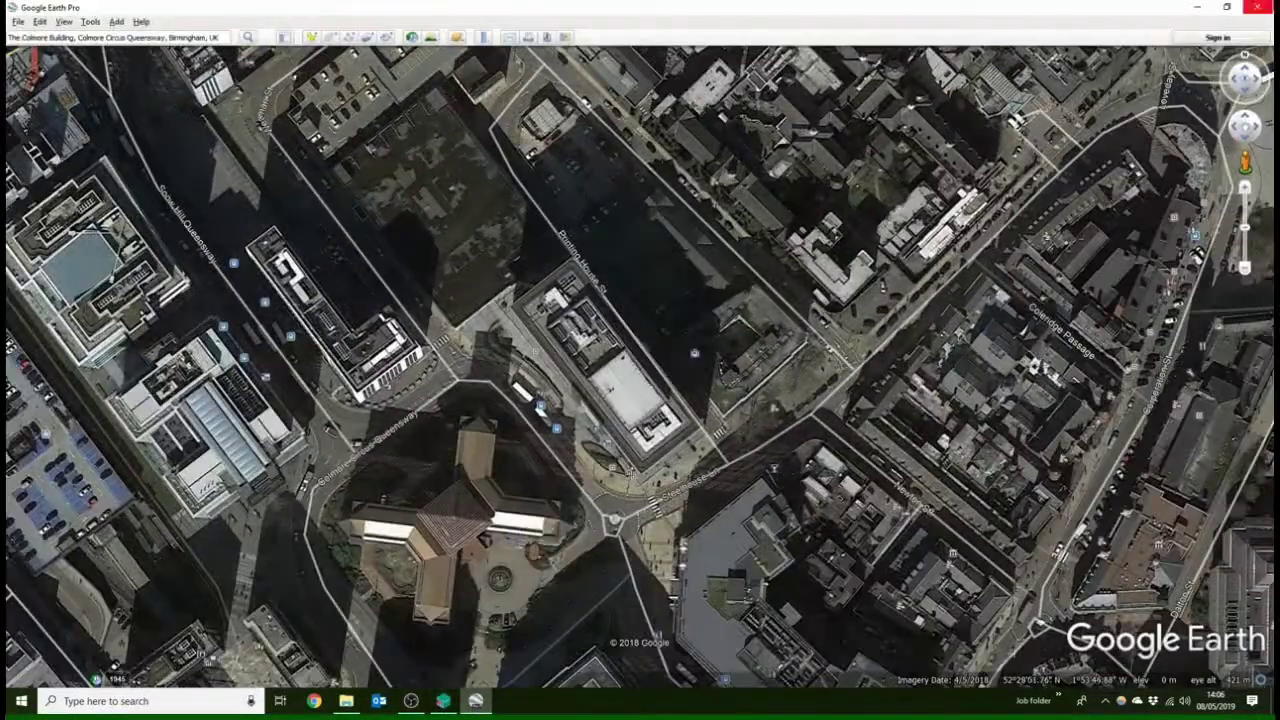
{"action": "left_click", "coordinate": [1257, 8]}
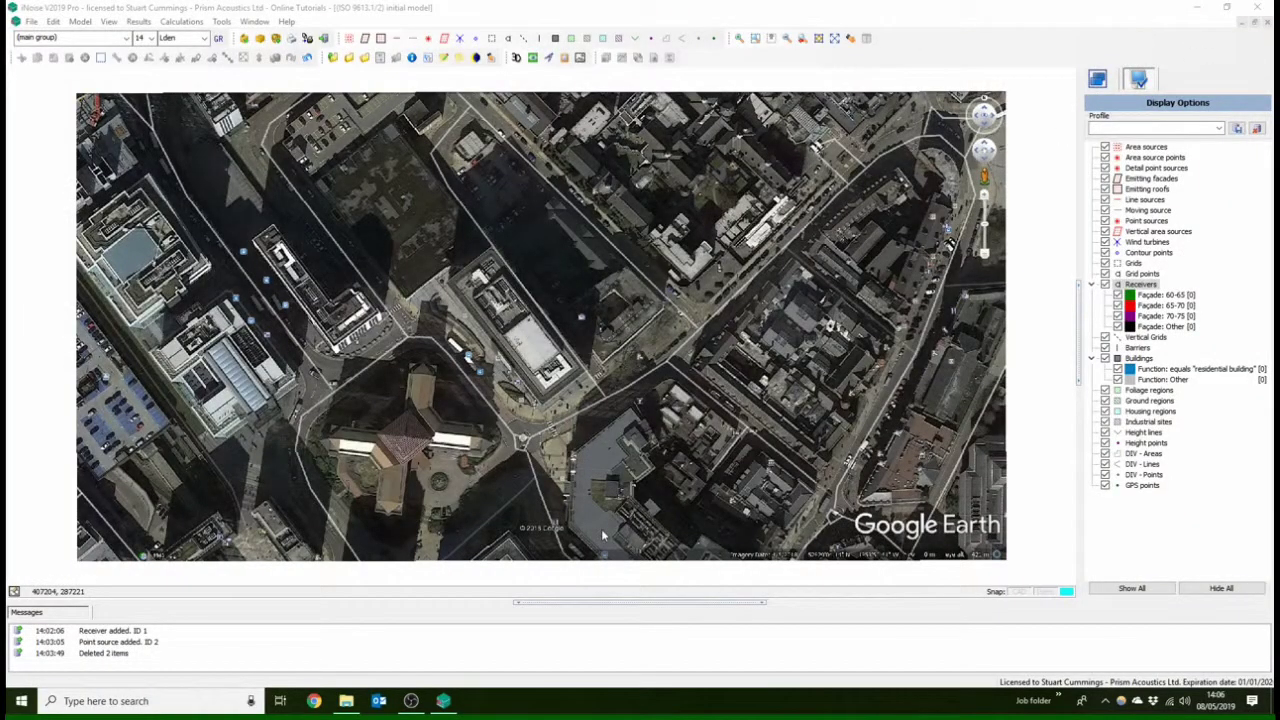